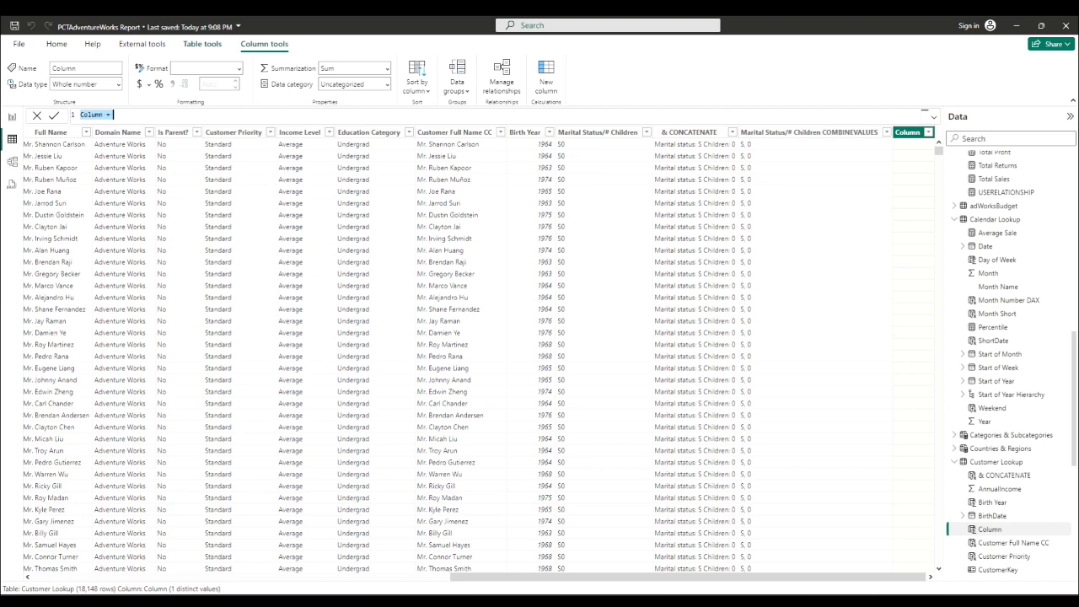
# - Name the new calculated column in the Customer Lookup table Marital Status # Kids
pyautogui.write('Marital Status')
pyautogui.write('# Kids =')
pyautogui.hotkey('shift', 'Return')
pyautogui.write('conca')
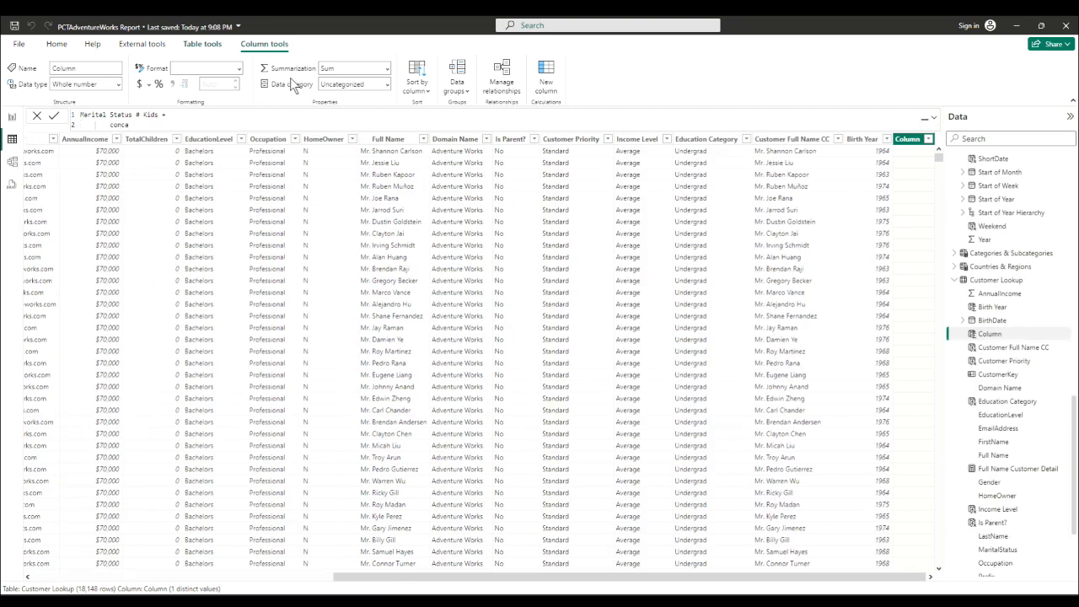
pyautogui.press('BackSpace')
pyautogui.press('BackSpace')
pyautogui.press('BackSpace')
pyautogui.press('BackSpace')
pyautogui.press('BackSpace')
pyautogui.press('BackSpace')
pyautogui.press('BackSpace')
pyautogui.press('BackSpace')
pyautogui.press('BackSpace')
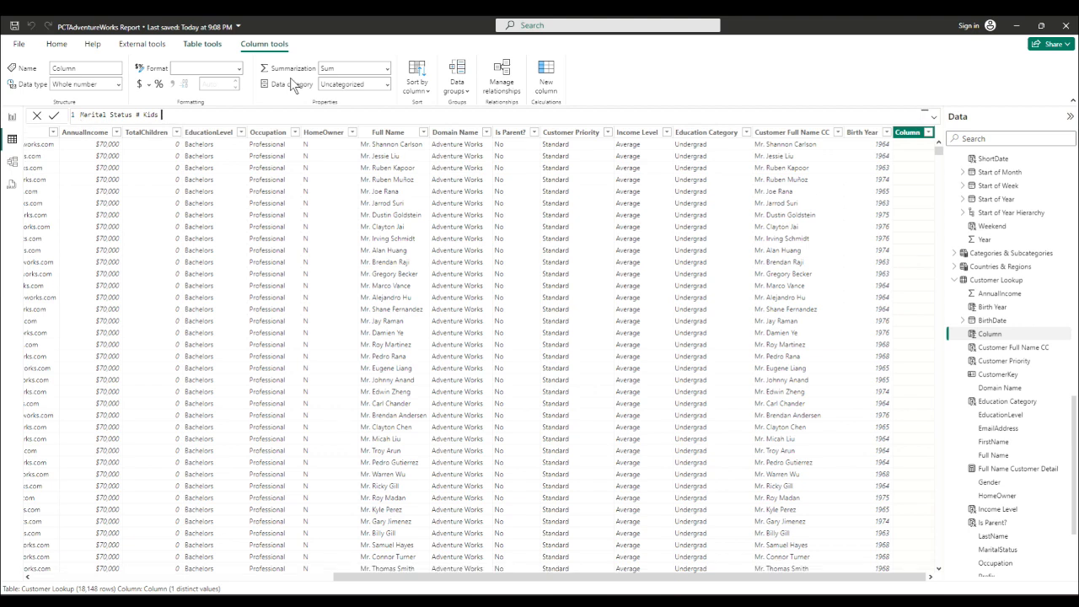
# - Begin the column's formula on an indented second line with the CONCATENATE function
pyautogui.write('=')
pyautogui.hotkey('shift', 'Return')
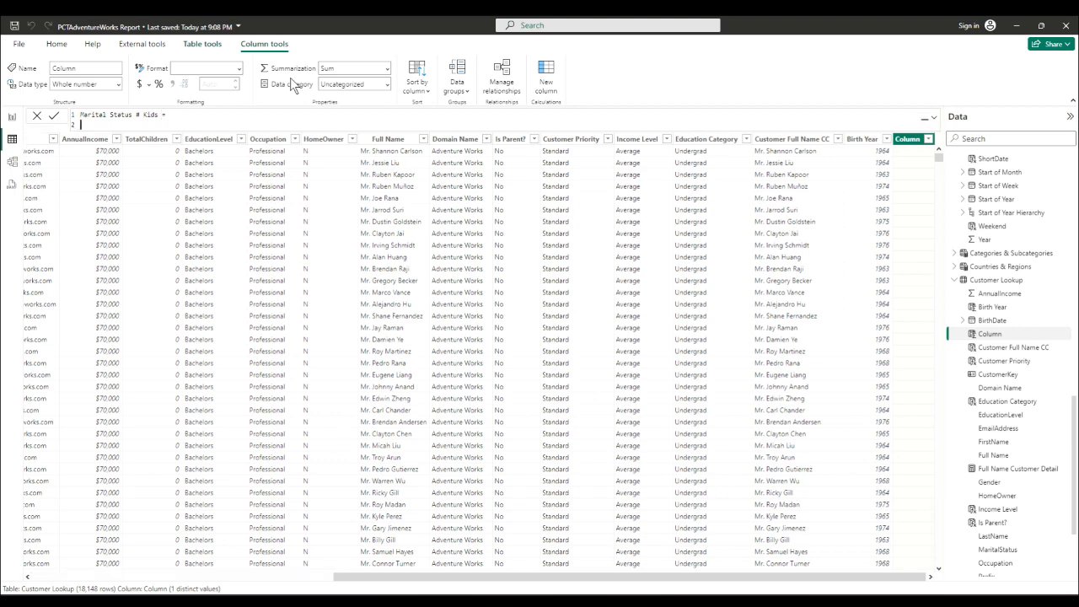
pyautogui.press('Tab')
pyautogui.press('Tab')
pyautogui.write('C')
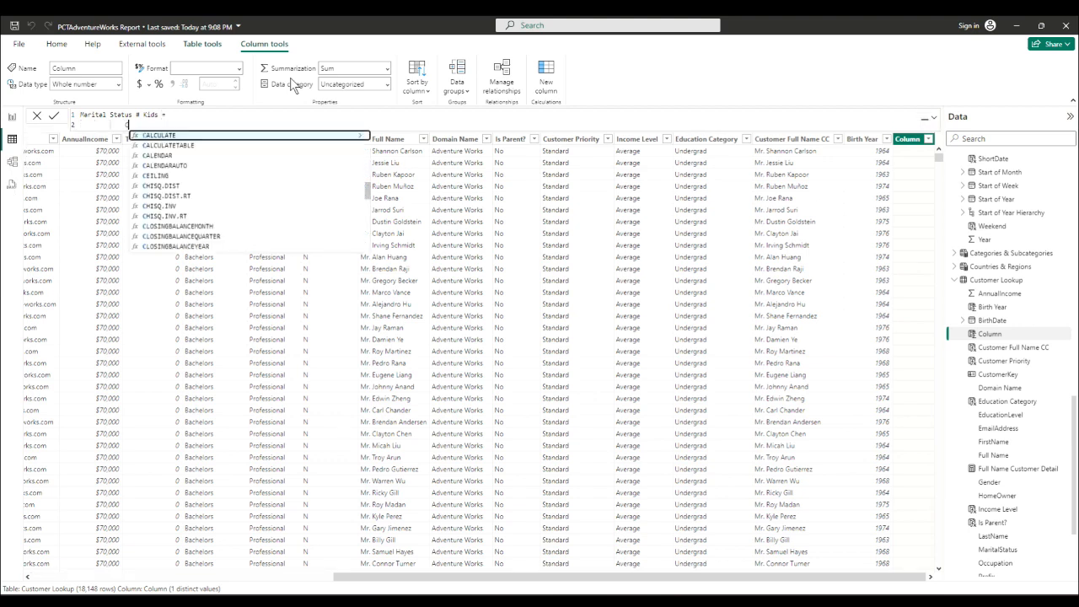
pyautogui.write('ONC')
pyautogui.press('Tab')
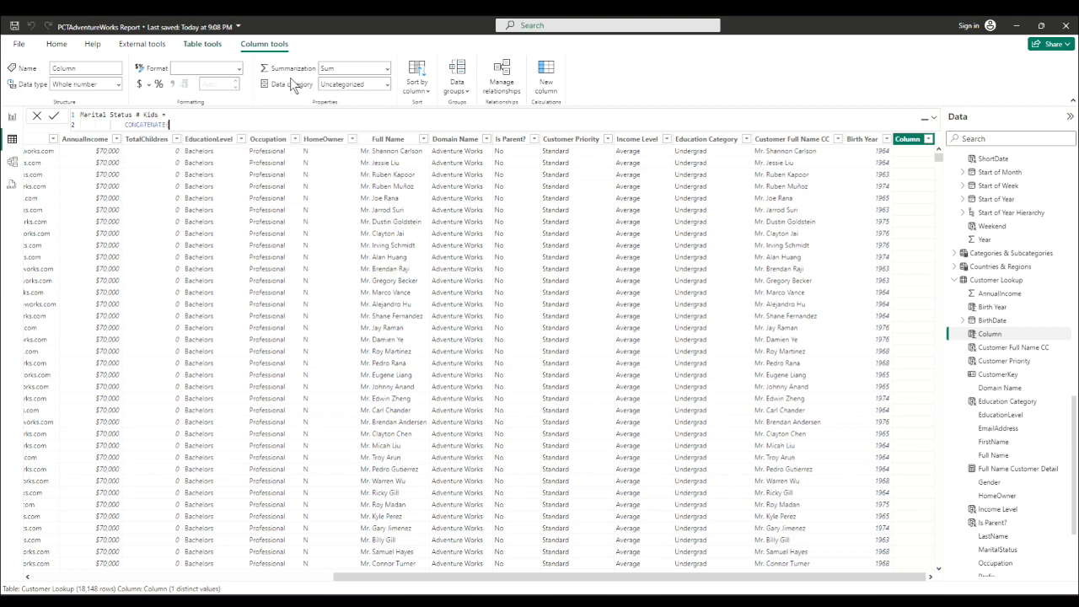
# - Give CONCATENATE the arguments 'Customer Lookup'[MaritalStatus] and 'Customer Lookup'[TotalChildren], close the formula and commit it
pyautogui.write('Marita')
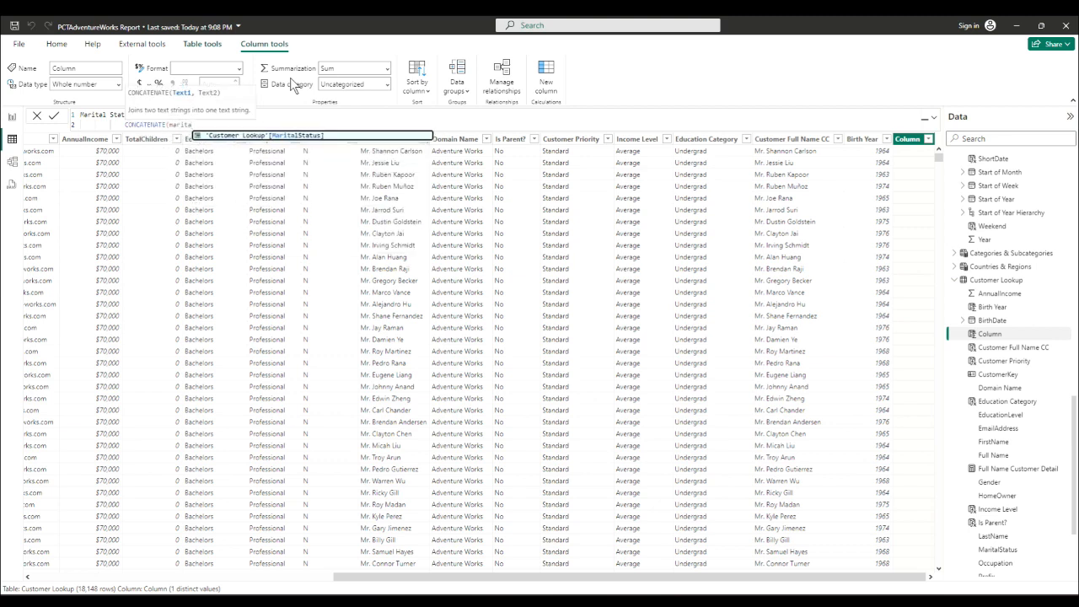
pyautogui.press('Tab')
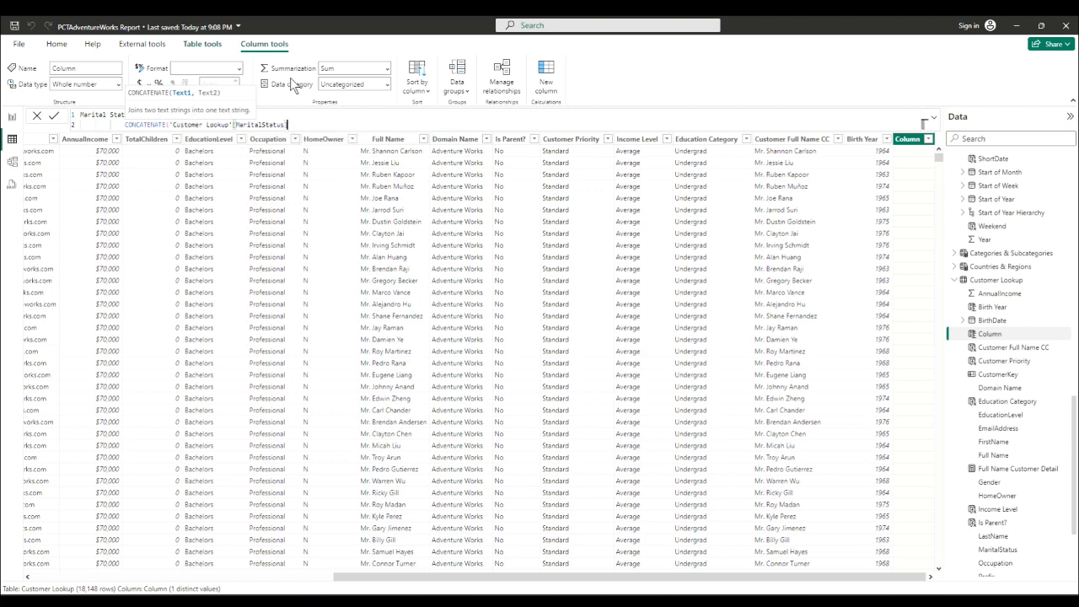
pyautogui.write(', child')
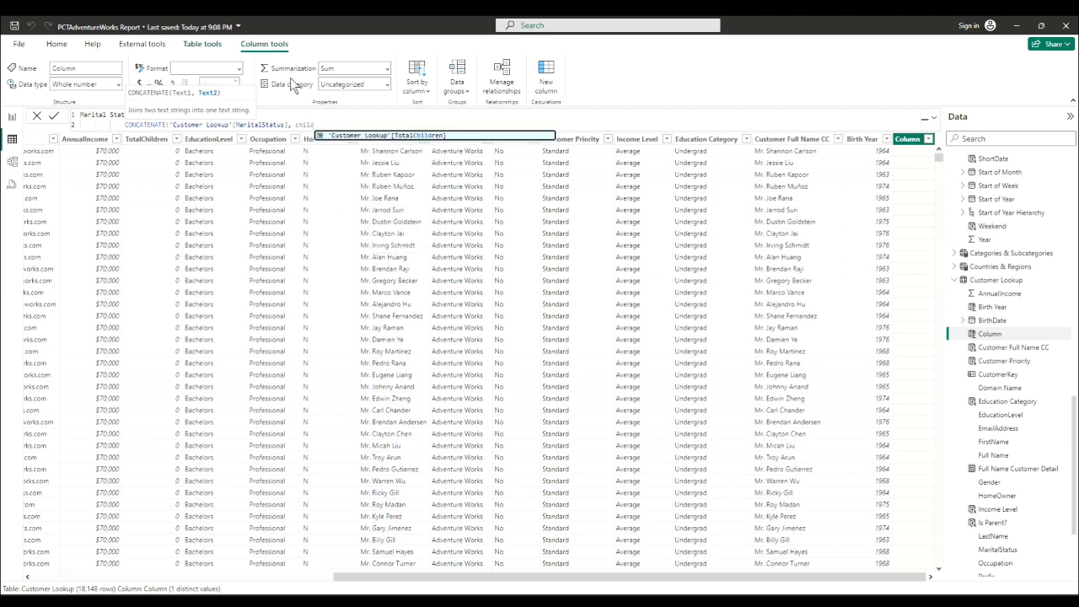
pyautogui.press('Tab')
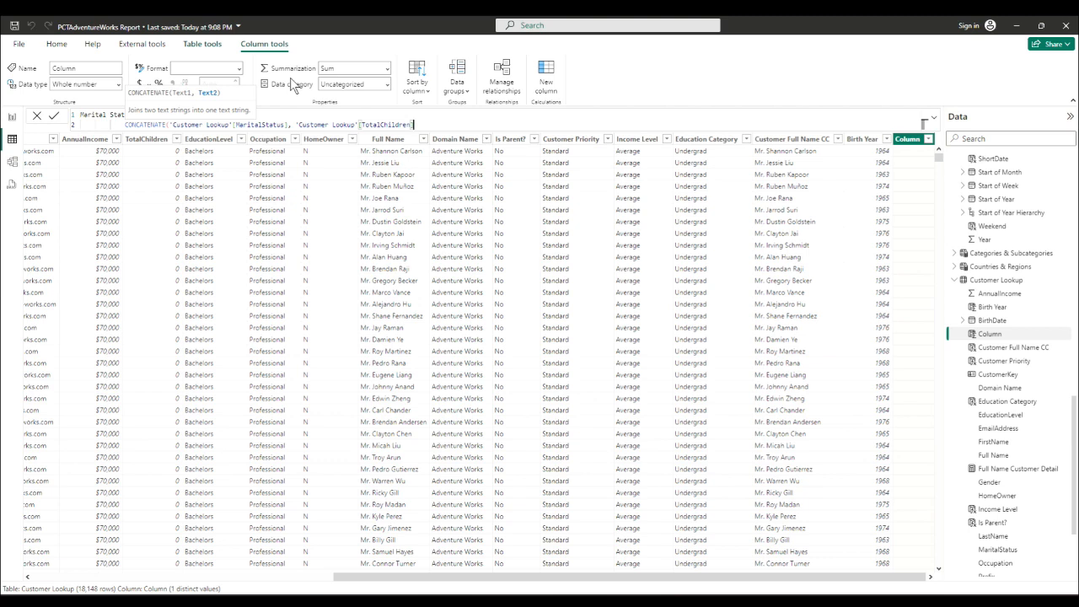
pyautogui.write(')')
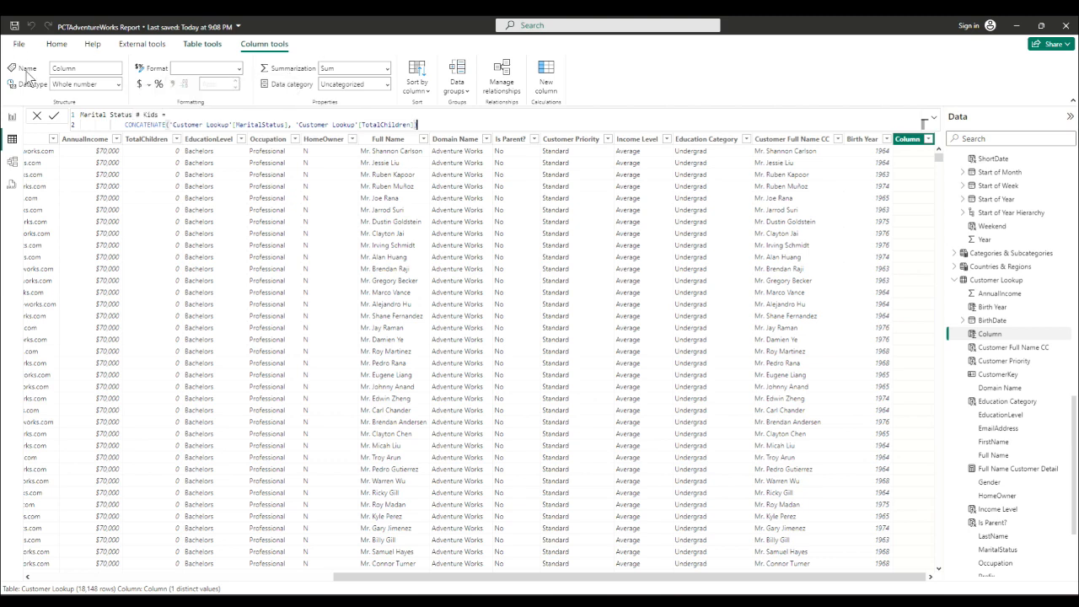
pyautogui.click(55, 118)
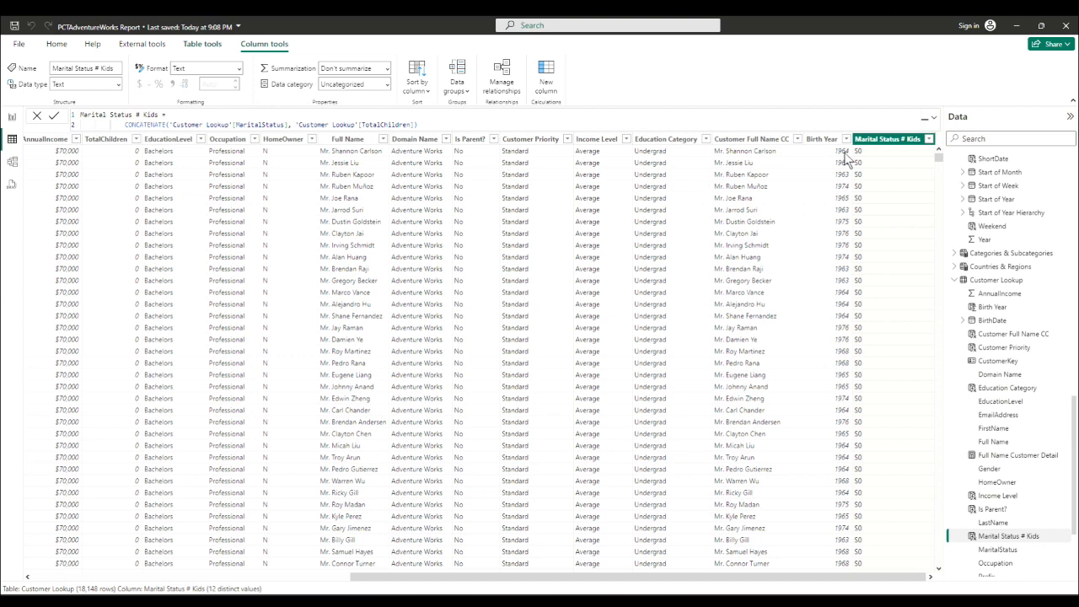
# - Review the distinct values of the Marital Status # Kids column without applying a filter
pyautogui.click(929, 139)
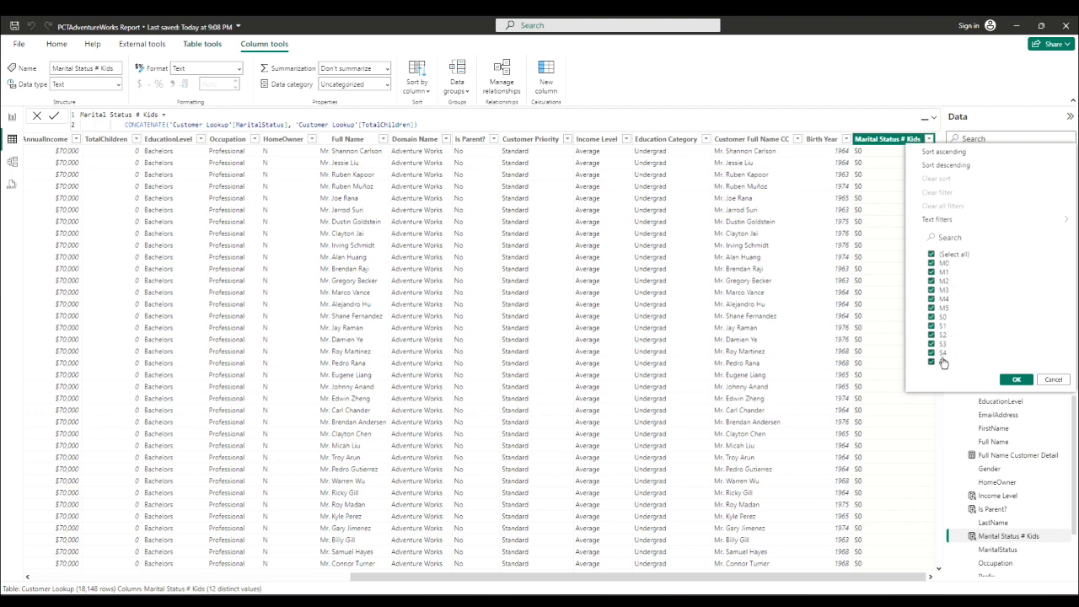
pyautogui.click(1051, 380)
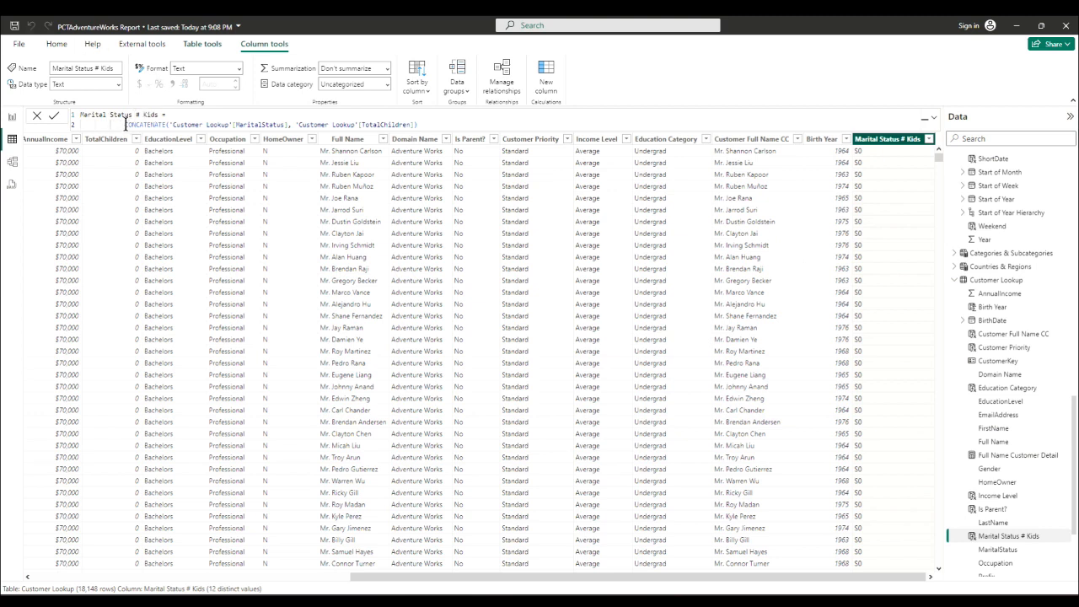
# - Replace the CONCATENATE function with COMBINEVALUES in the Marital Status # Kids formula
pyautogui.moveTo(125, 124); pyautogui.dragTo(166, 126)
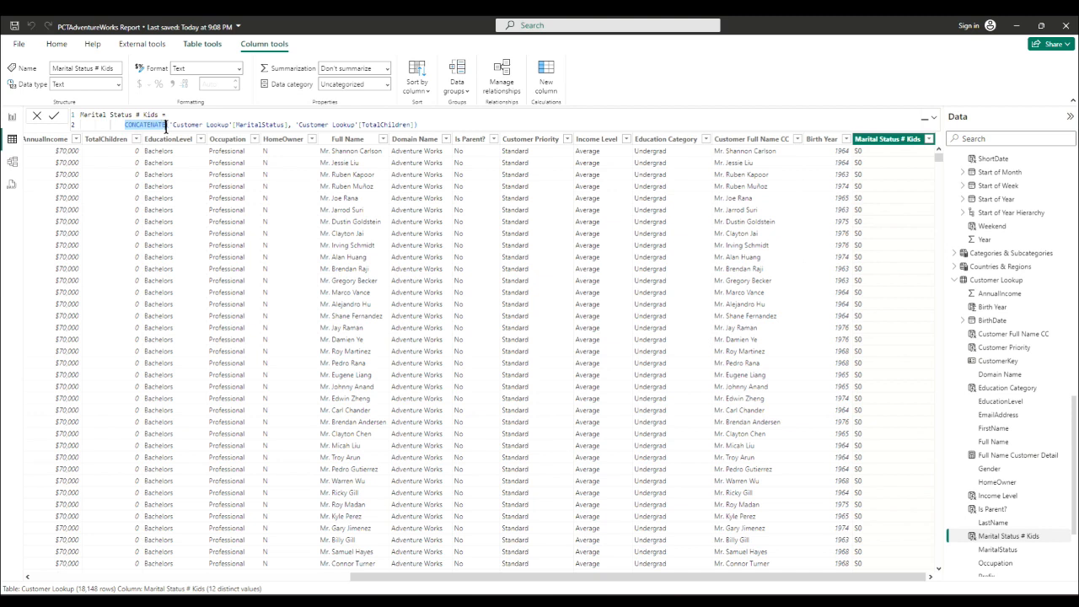
pyautogui.write('COMBINEVALUES')
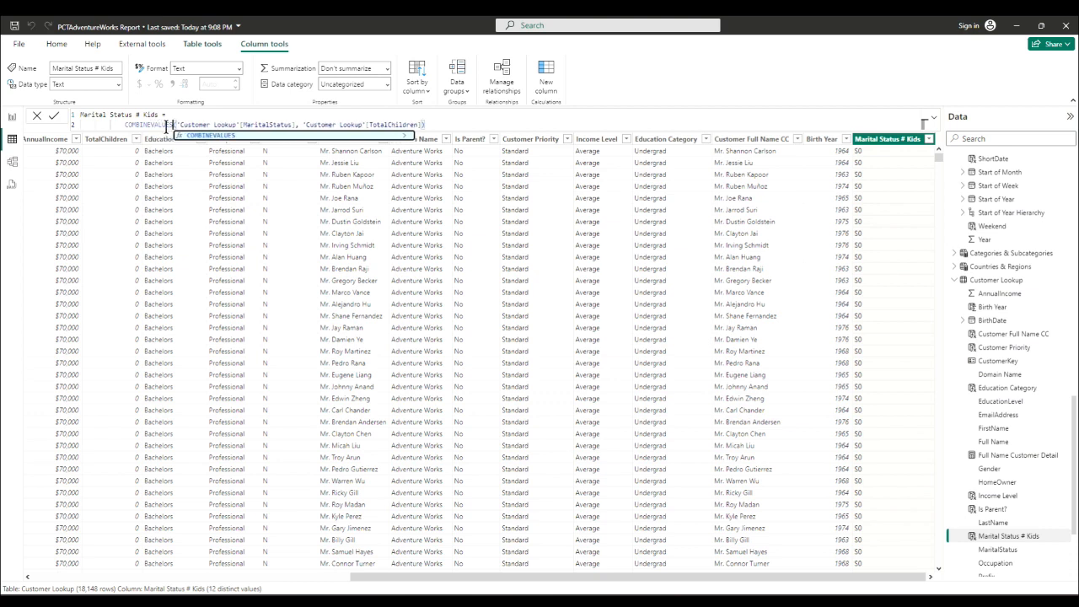
pyautogui.doubleClick(168, 127)
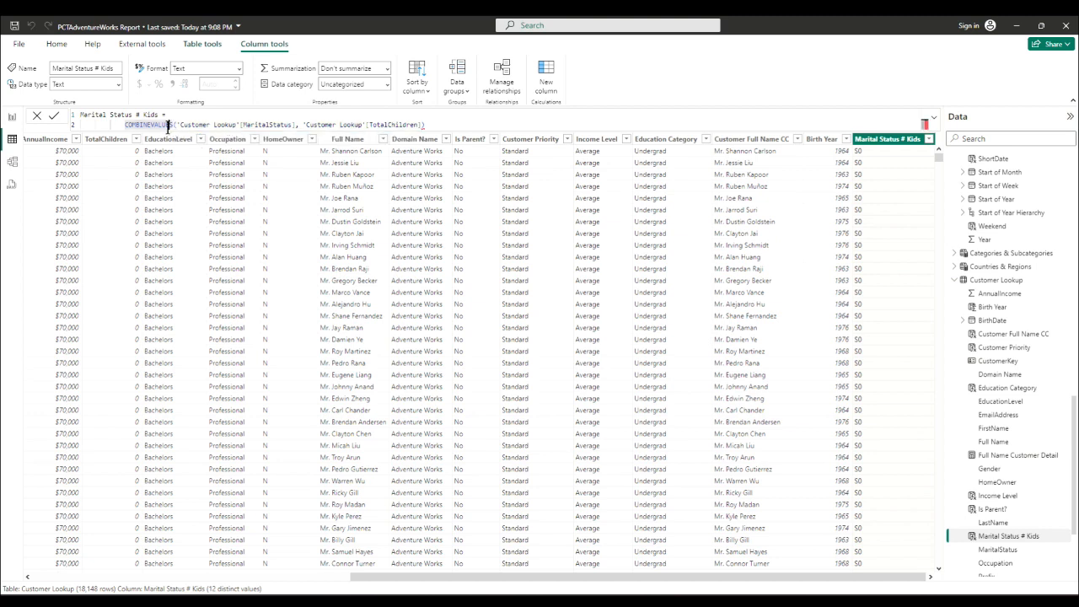
pyautogui.click(167, 126)
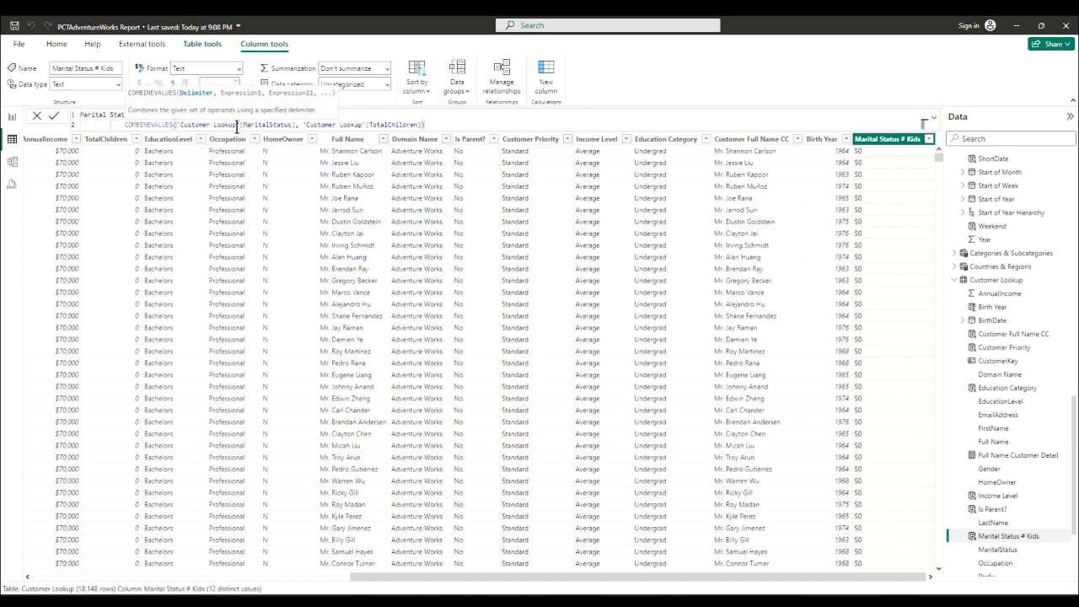
# - Insert a quoted delimiter of a space and an apostrophe as COMBINEVALUES' first argument and commit the formula
pyautogui.click(177, 127)
pyautogui.moveTo(178, 126); pyautogui.dragTo(214, 127)
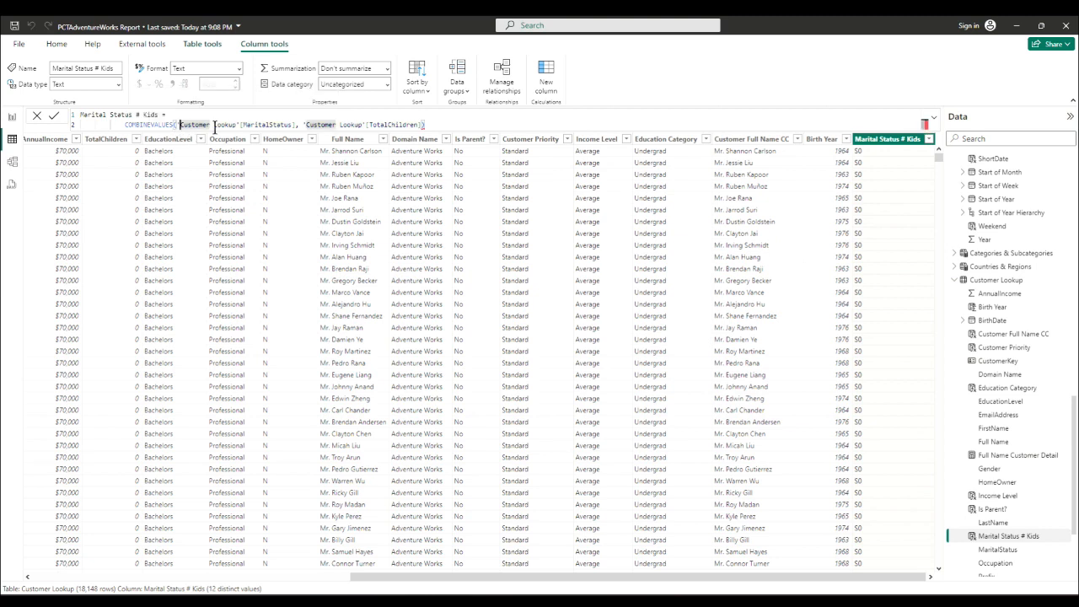
pyautogui.press('Left')
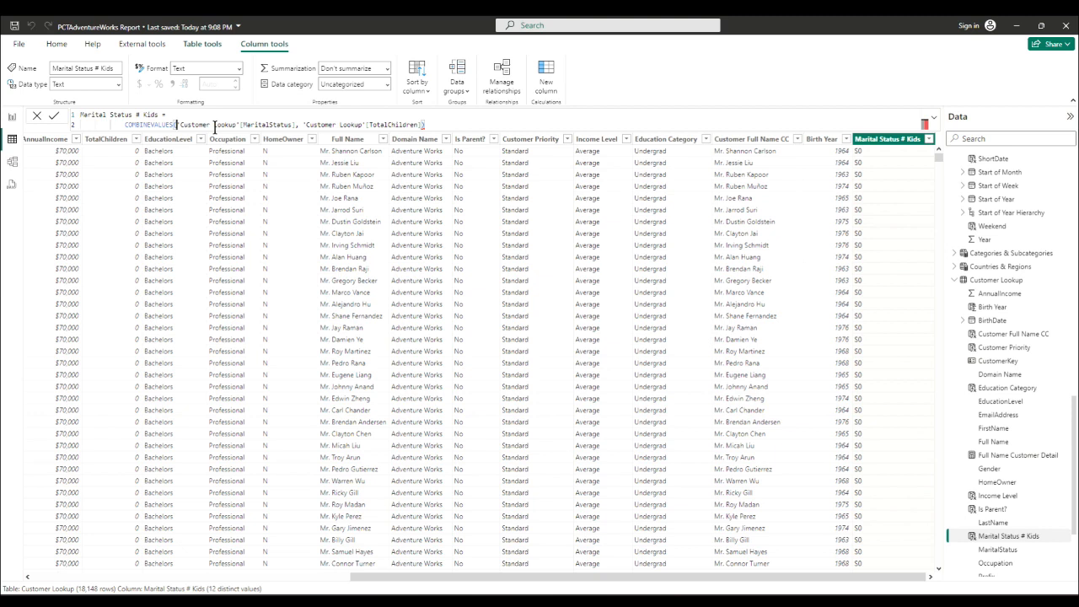
pyautogui.write('" ')
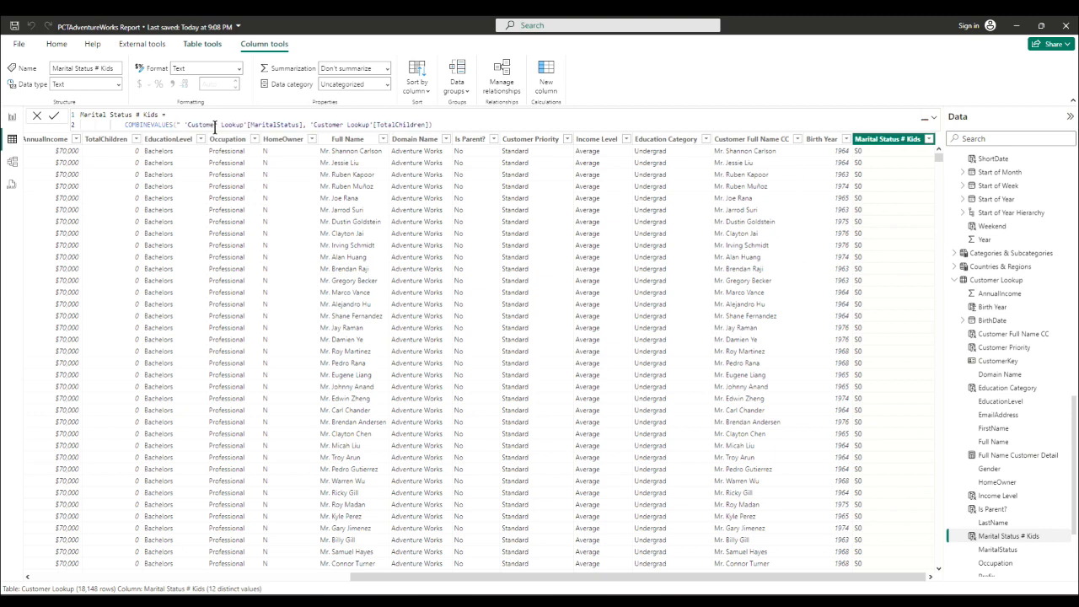
pyautogui.write('"')
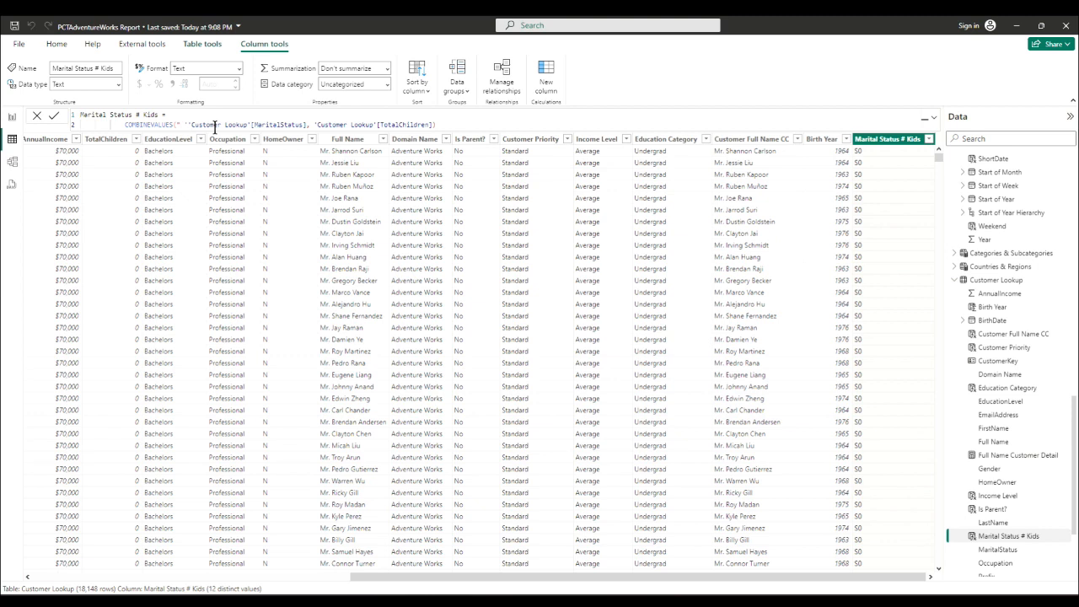
pyautogui.write(',')
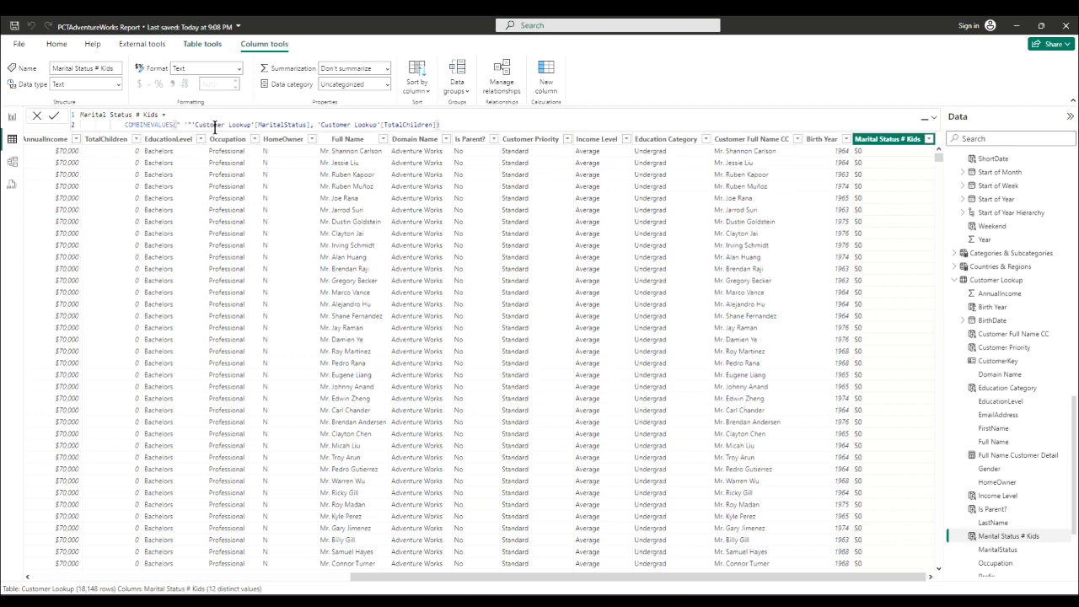
pyautogui.write(',')
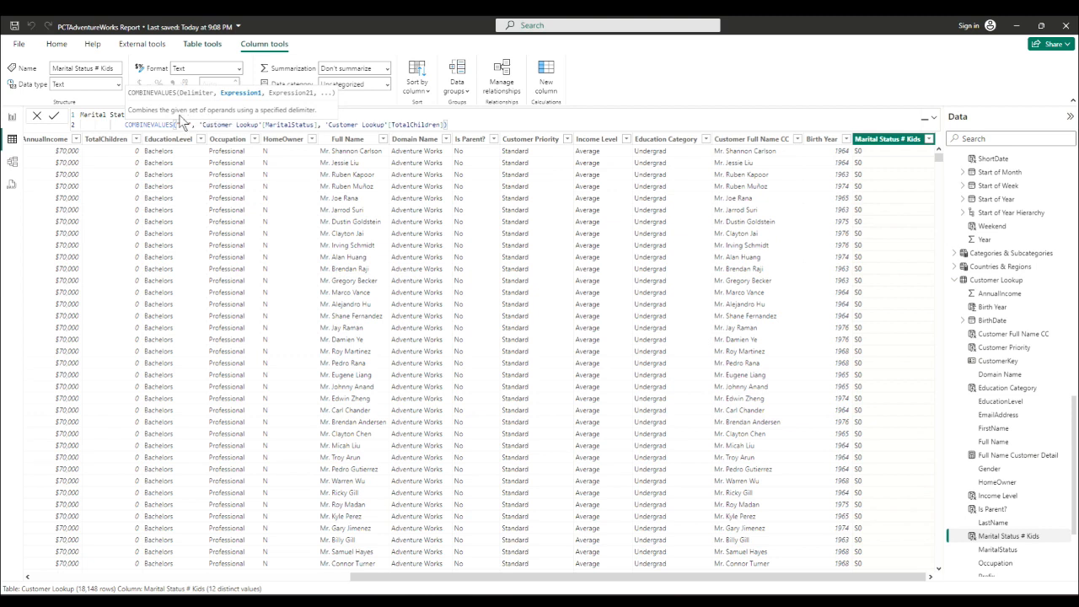
pyautogui.click(53, 116)
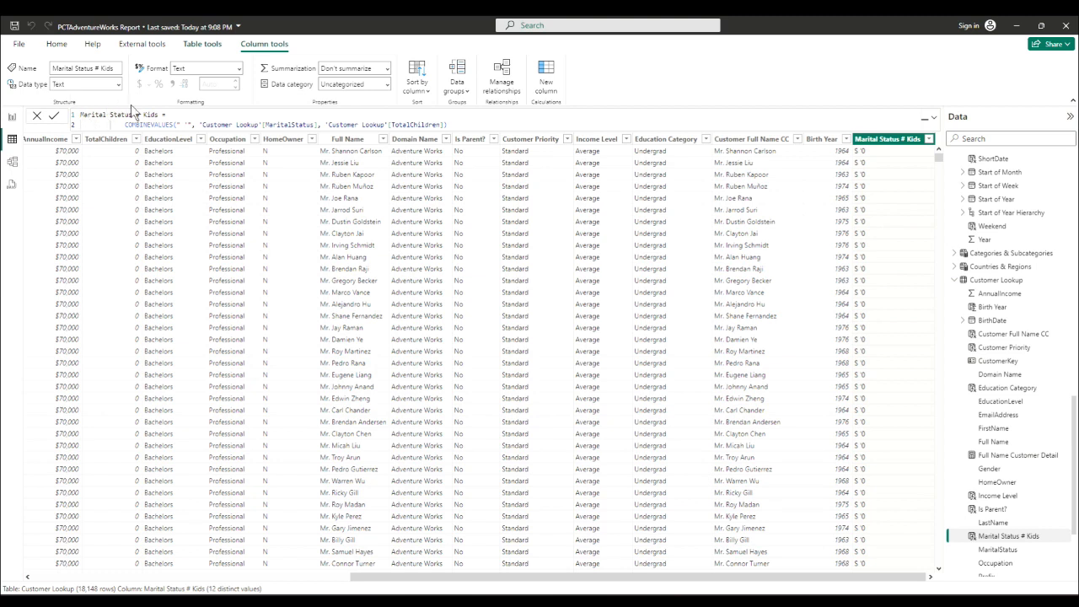
# - Replace the apostrophe in the COMBINEVALUES delimiter with a comma, keeping the leading space, and commit the formula
pyautogui.click(189, 123)
pyautogui.press('BackSpace')
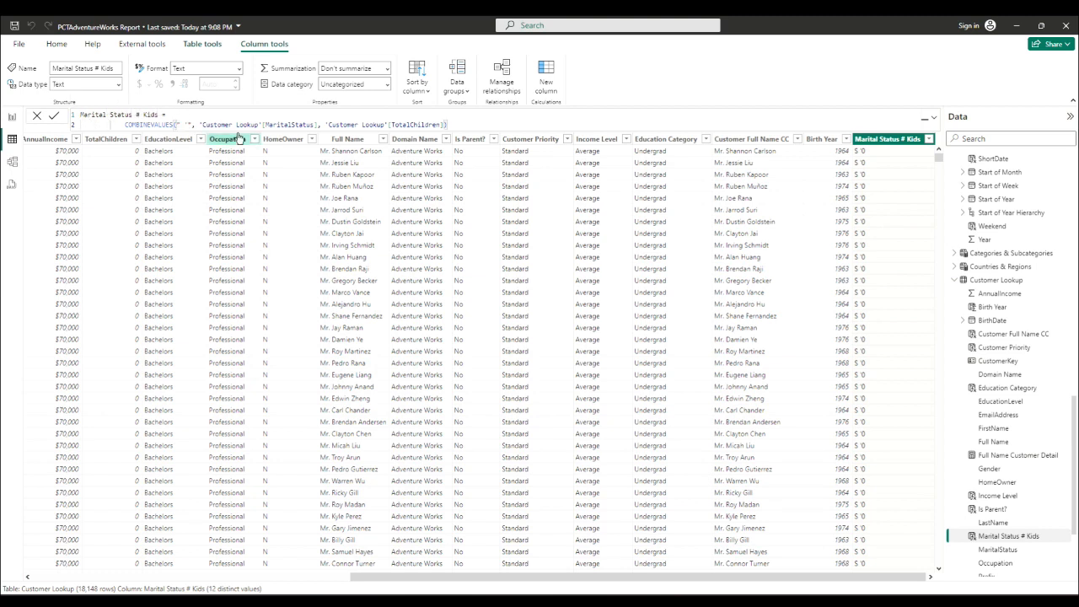
pyautogui.write(',')
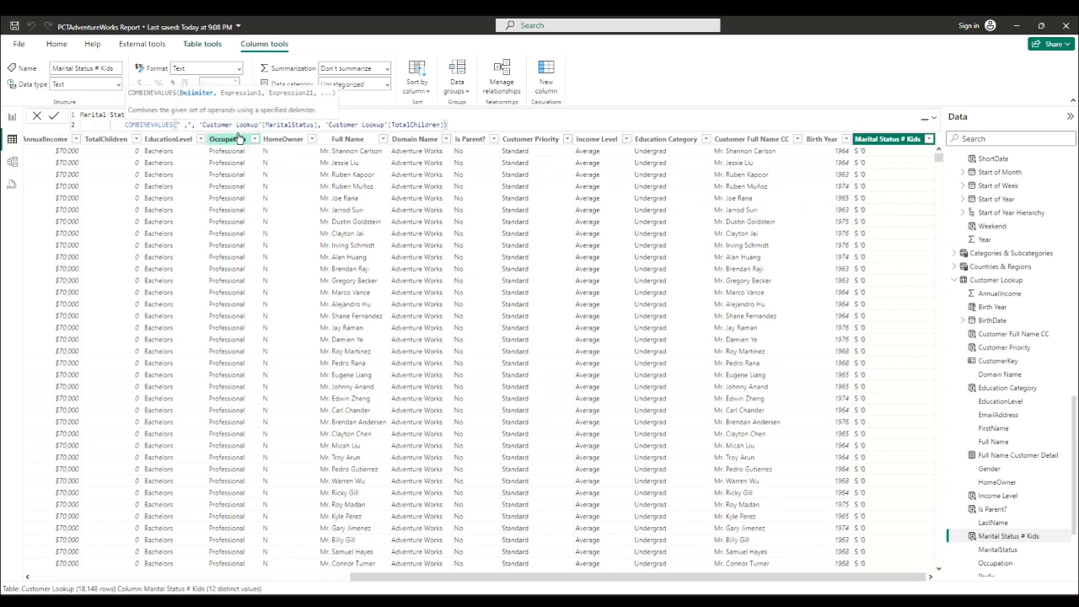
pyautogui.click(53, 116)
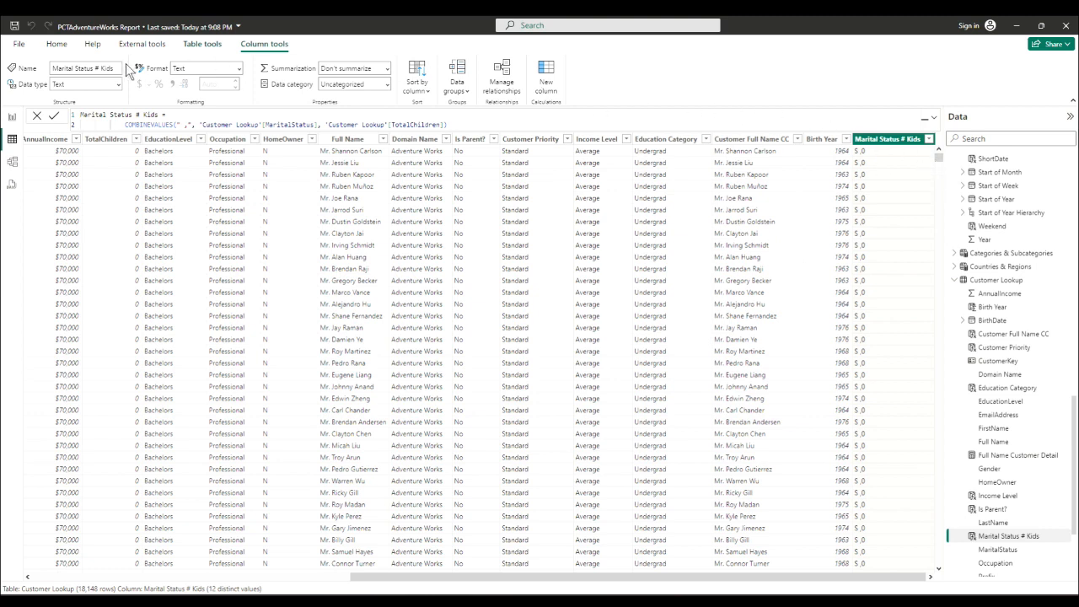
# - Set the COMBINEVALUES delimiter to a comma followed by a space (", ") and commit the formula
pyautogui.click(189, 125)
pyautogui.press('BackSpace')
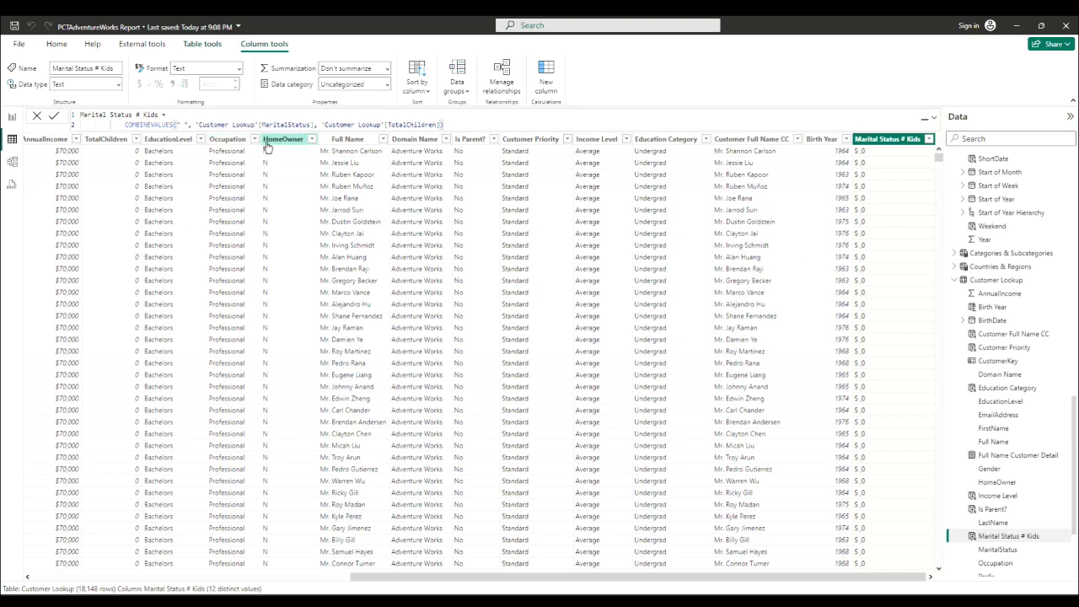
pyautogui.press('BackSpace')
pyautogui.write(',')
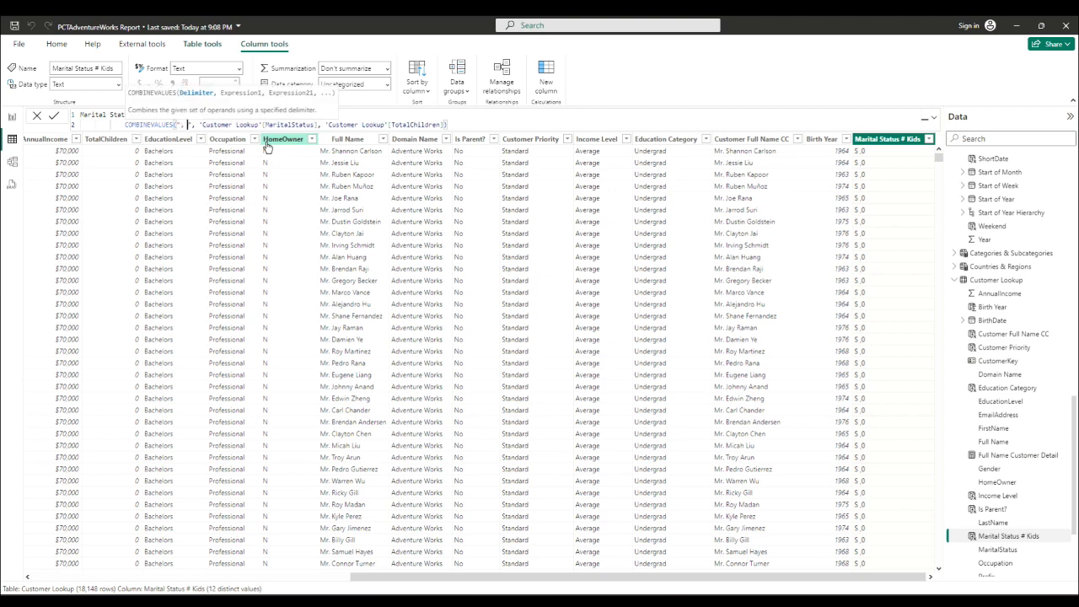
pyautogui.click(54, 118)
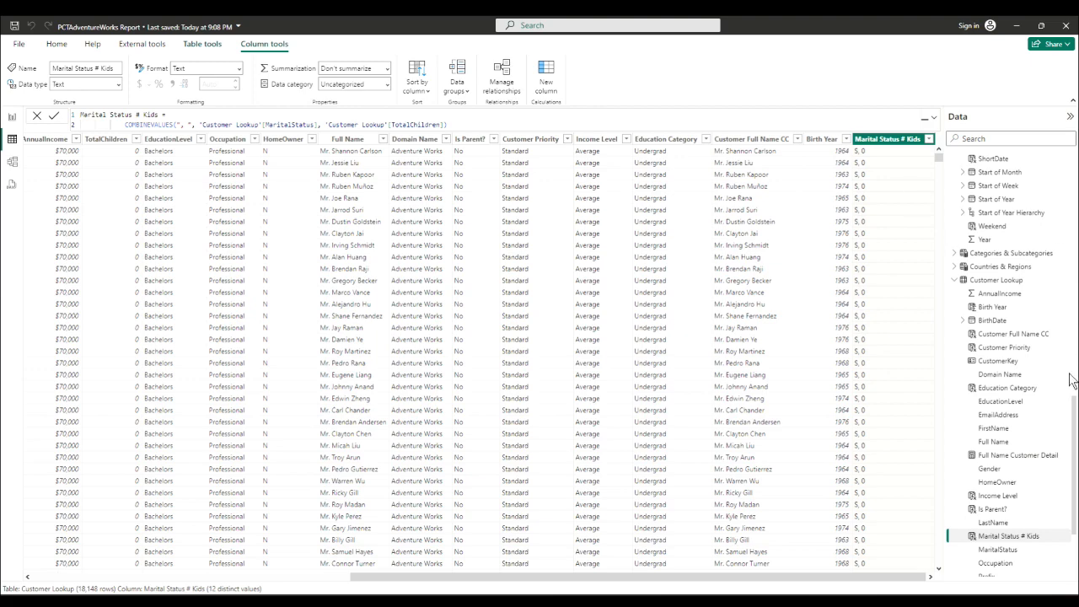
# - Find the Test CONCATENATE measure in the Key Measures table and display its formula
pyautogui.scroll(10, 1019, 374)
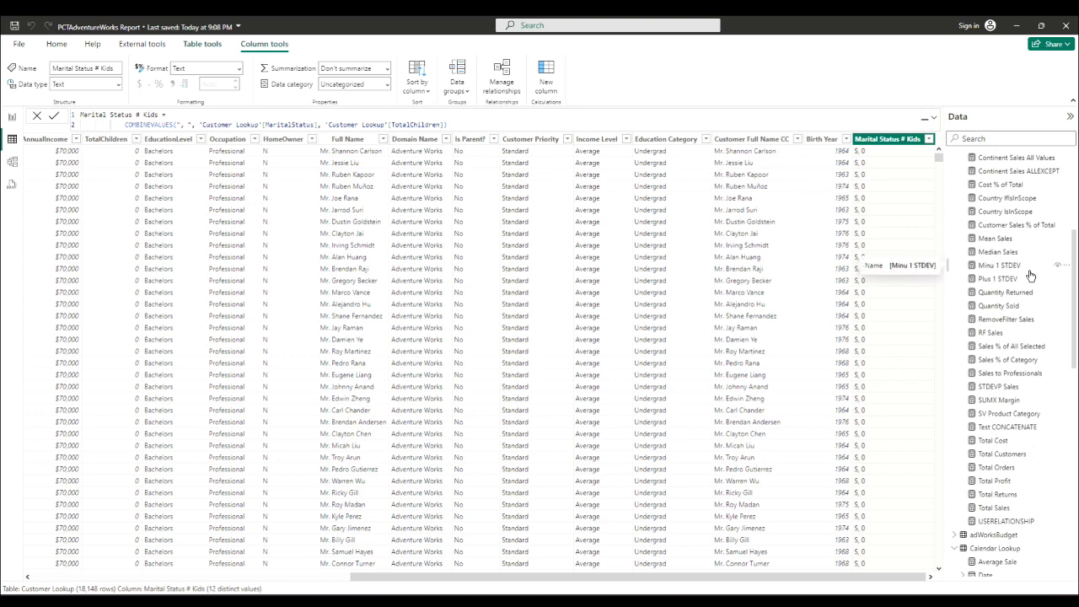
pyautogui.scroll(2, 1030, 275)
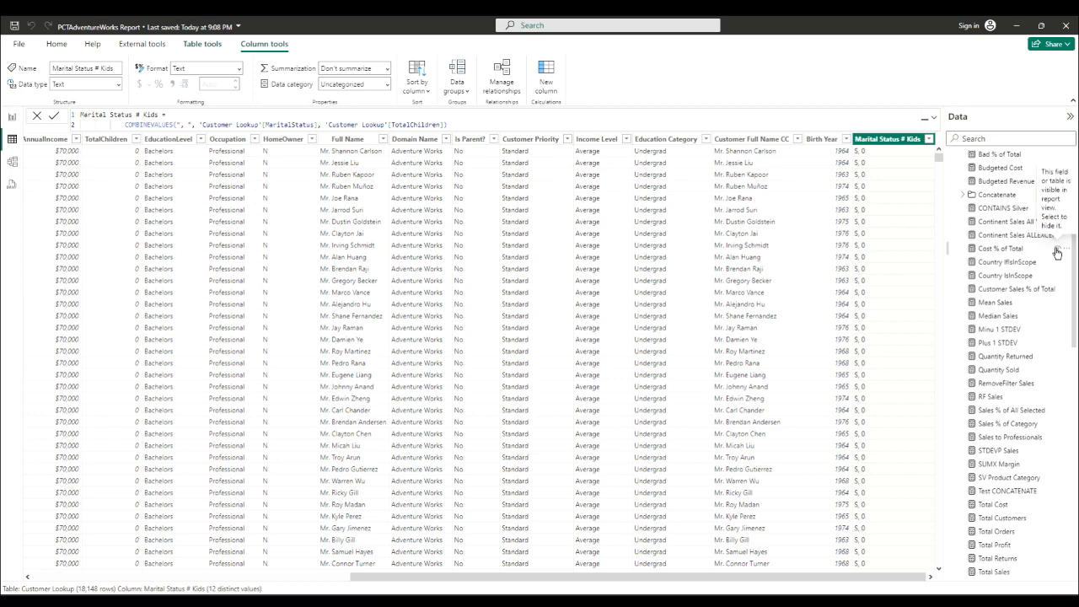
pyautogui.scroll(4, 1056, 253)
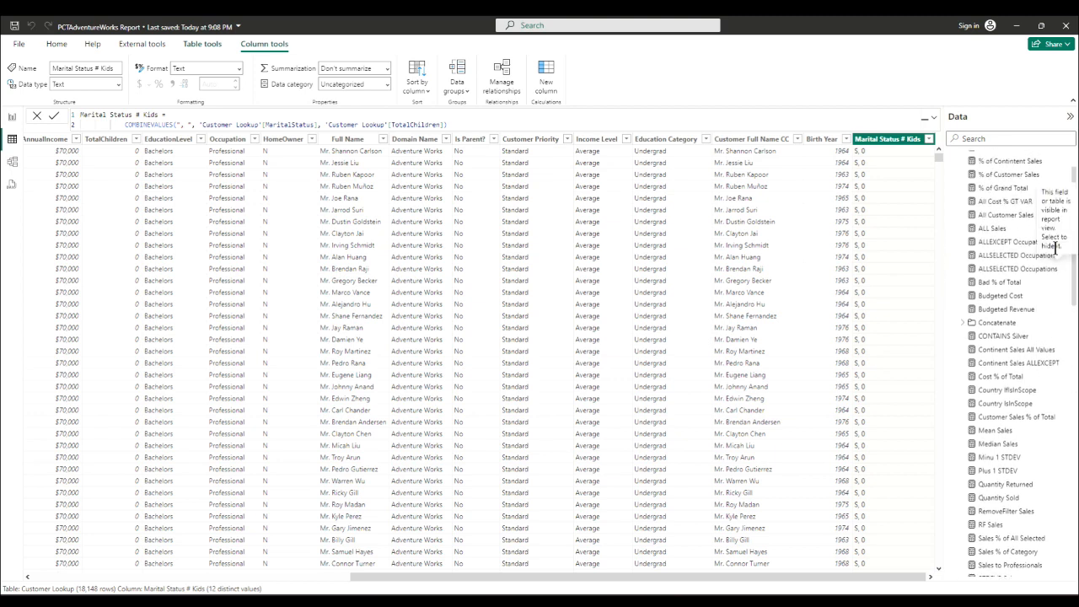
pyautogui.scroll(-8, 1057, 329)
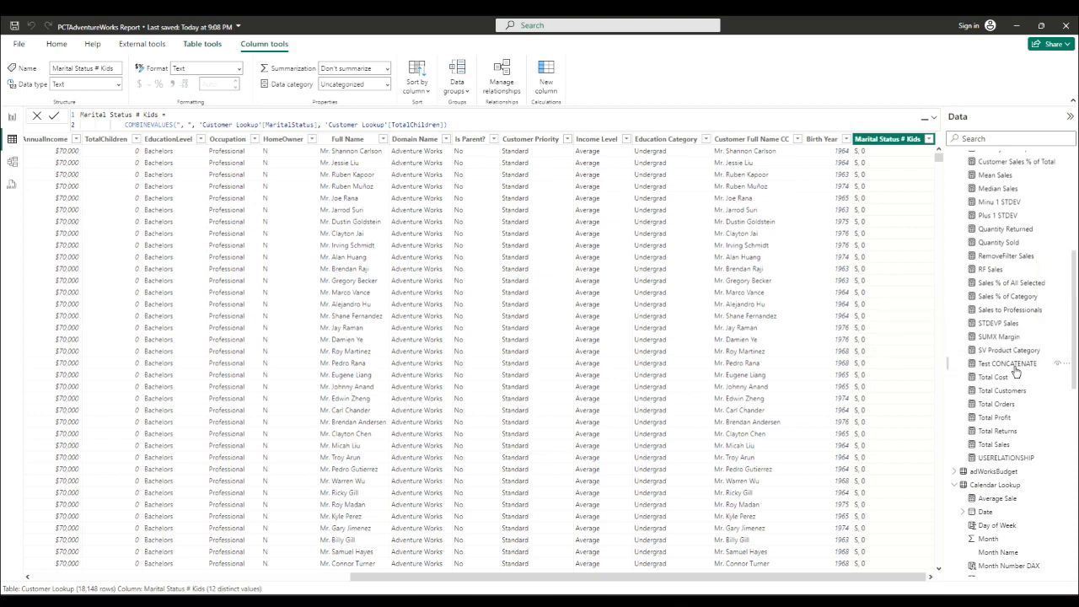
pyautogui.click(1016, 364)
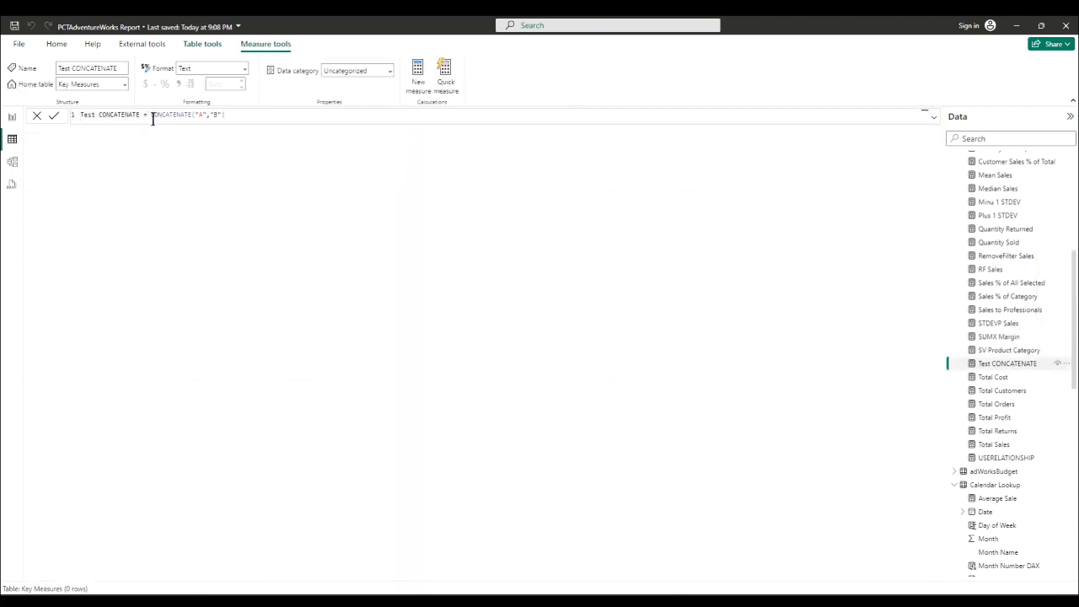
# - Replace the CONCATENATE function in the Test CONCATENATE measure with "A" & "B" and commit the formula
pyautogui.click(195, 115)
pyautogui.moveTo(194, 115); pyautogui.dragTo(150, 118)
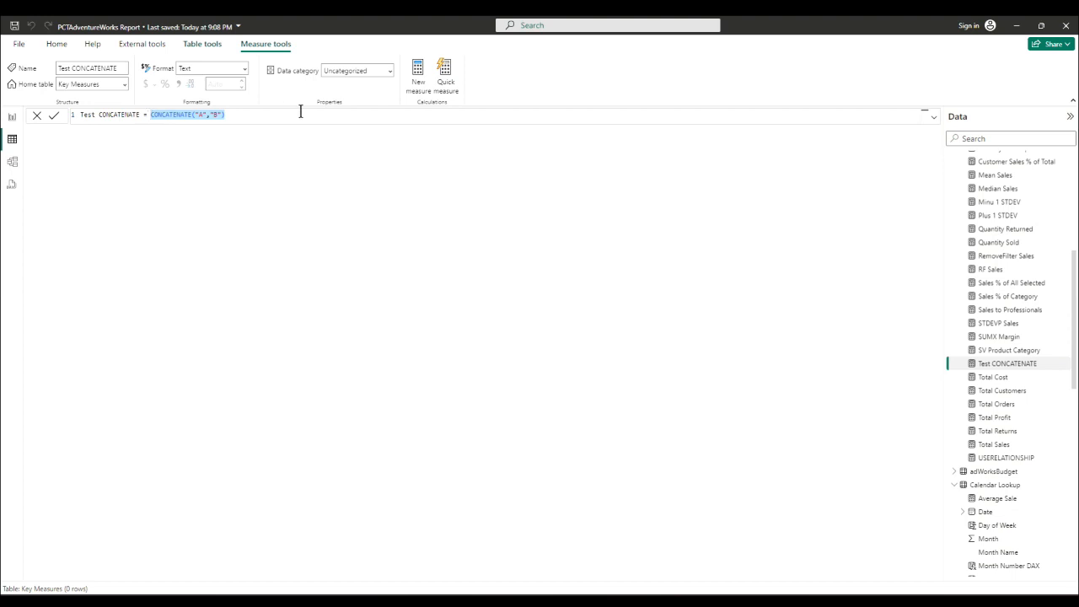
pyautogui.write('"')
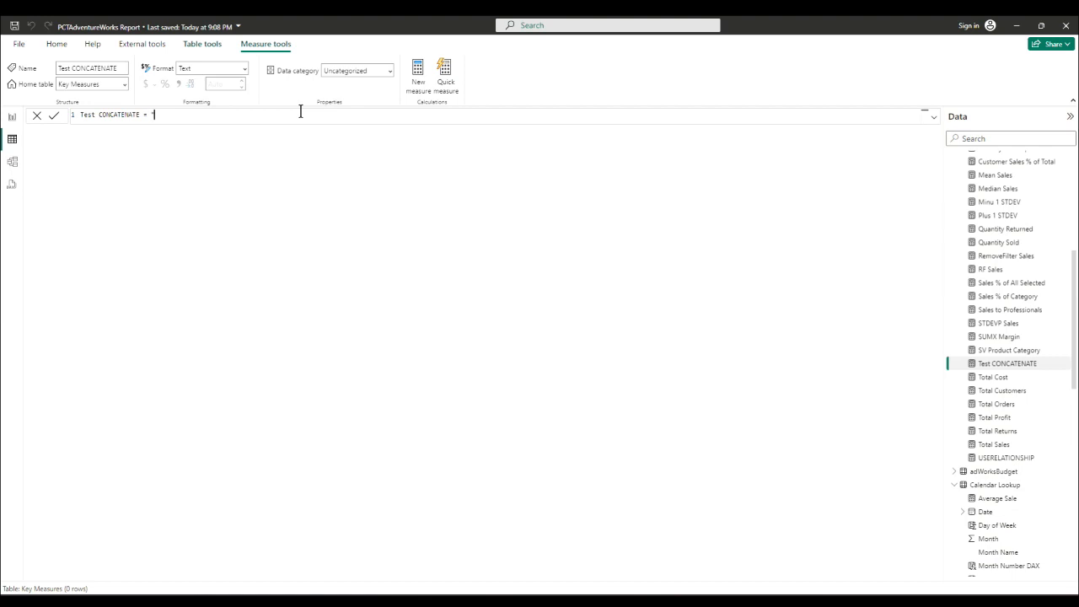
pyautogui.write('A" & "B"')
pyautogui.click(59, 116)
# - Select the Test CONCATENATE measure in the report view, append & "C" to its formula and commit it
pyautogui.click(13, 119)
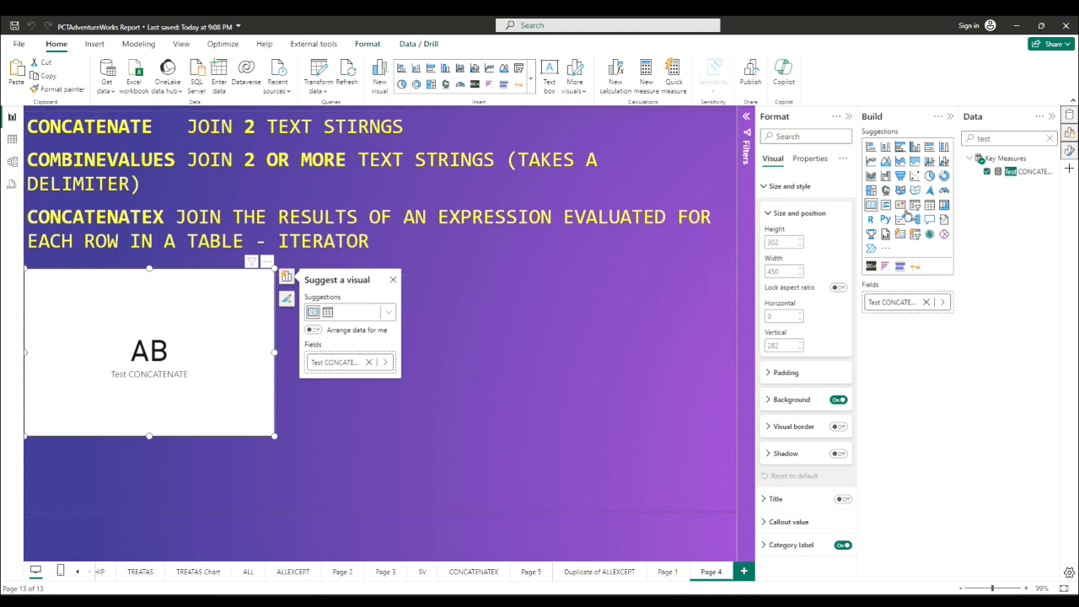
pyautogui.click(1034, 174)
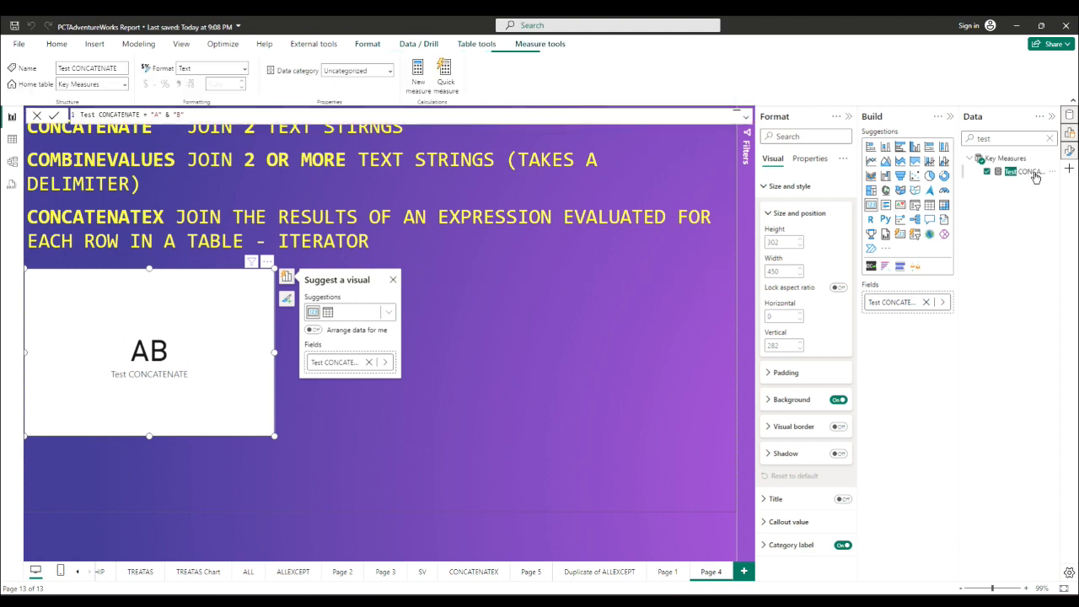
pyautogui.click(211, 118)
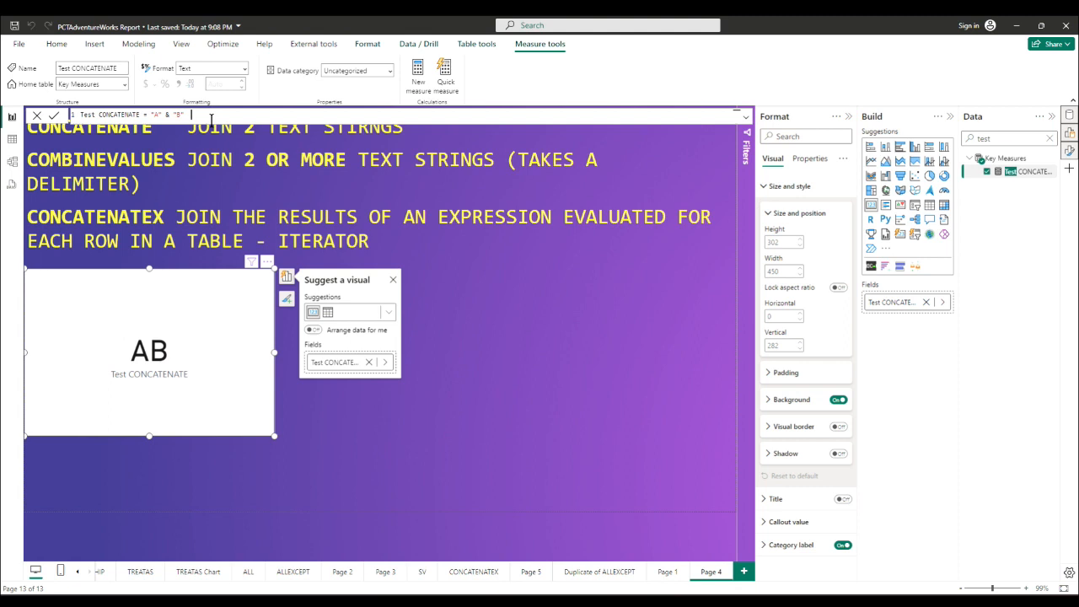
pyautogui.write('C')
pyautogui.press('BackSpace')
pyautogui.write('& "')
pyautogui.write('C')
pyautogui.write(')')
pyautogui.click(55, 116)
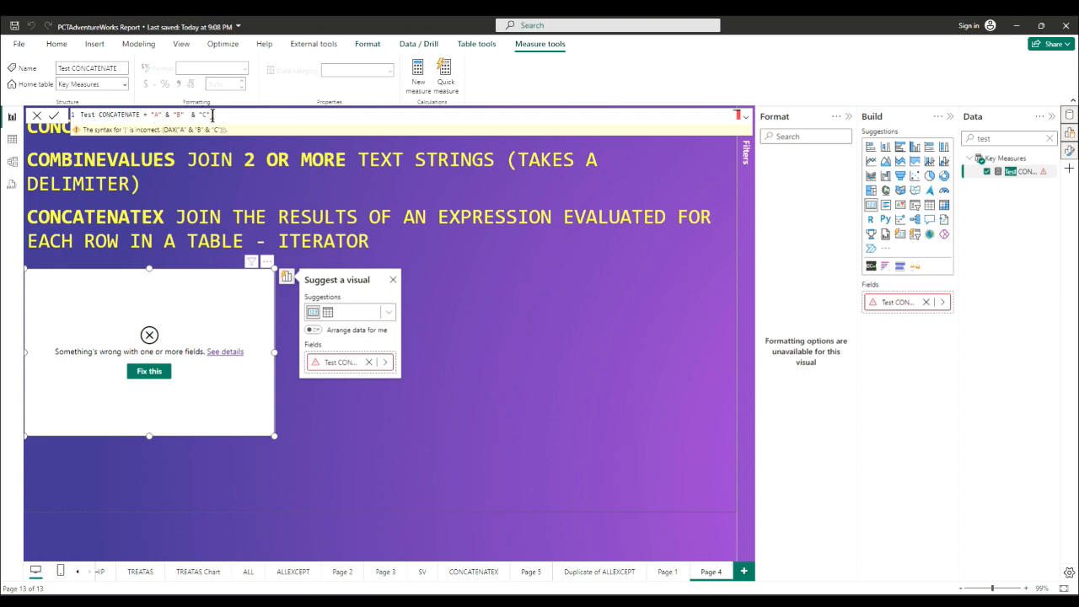
pyautogui.press('BackSpace')
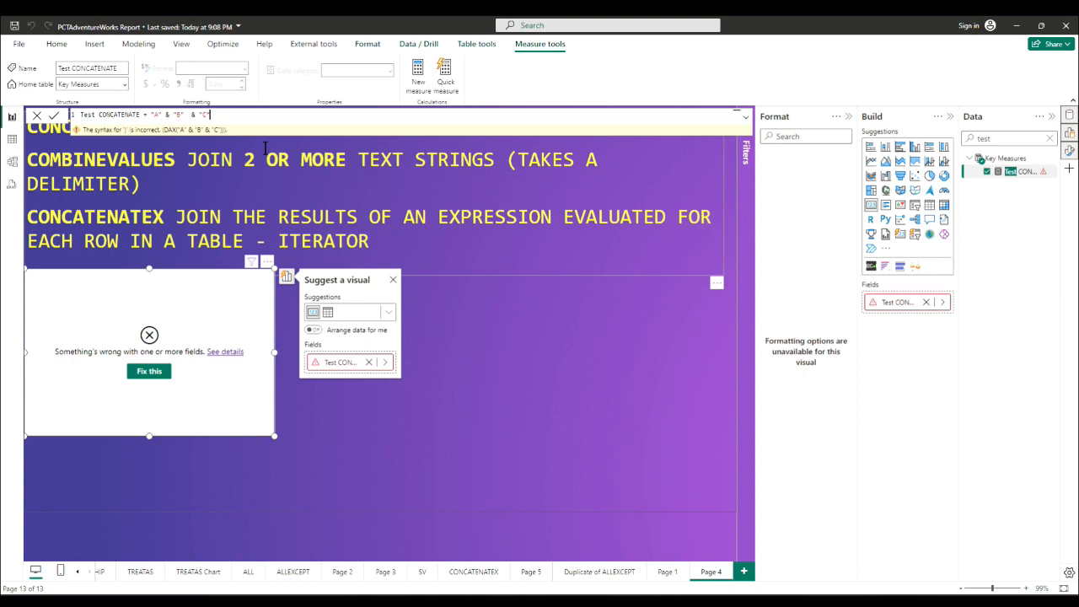
pyautogui.click(56, 116)
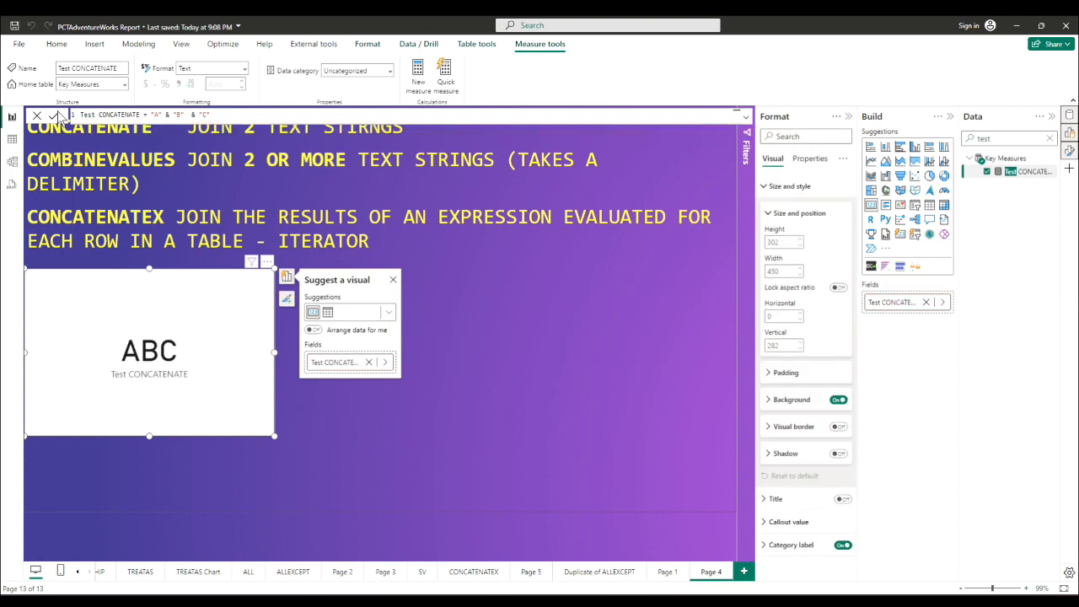
# - Insert a quoted space (" ") joined with & between each pair of letters in the measure and commit the formula
pyautogui.click(165, 115)
pyautogui.write('" " &')
pyautogui.click(222, 109)
pyautogui.write('" &')
pyautogui.click(54, 117)
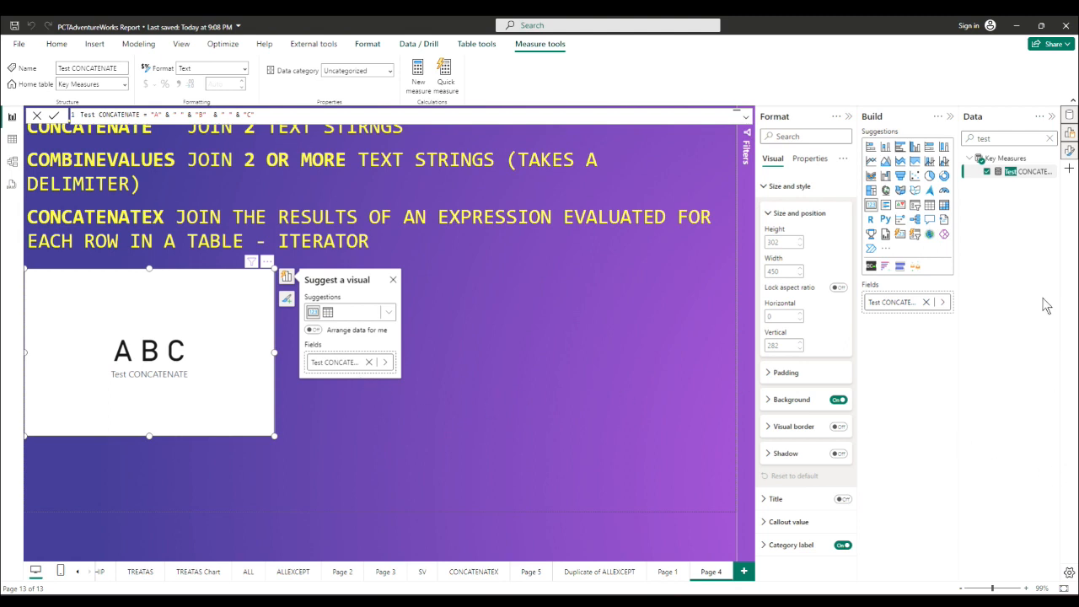
# - Clear the field search and expand the Customer Lookup table in the field list
pyautogui.moveTo(993, 140); pyautogui.dragTo(867, 150)
pyautogui.press('BackSpace')
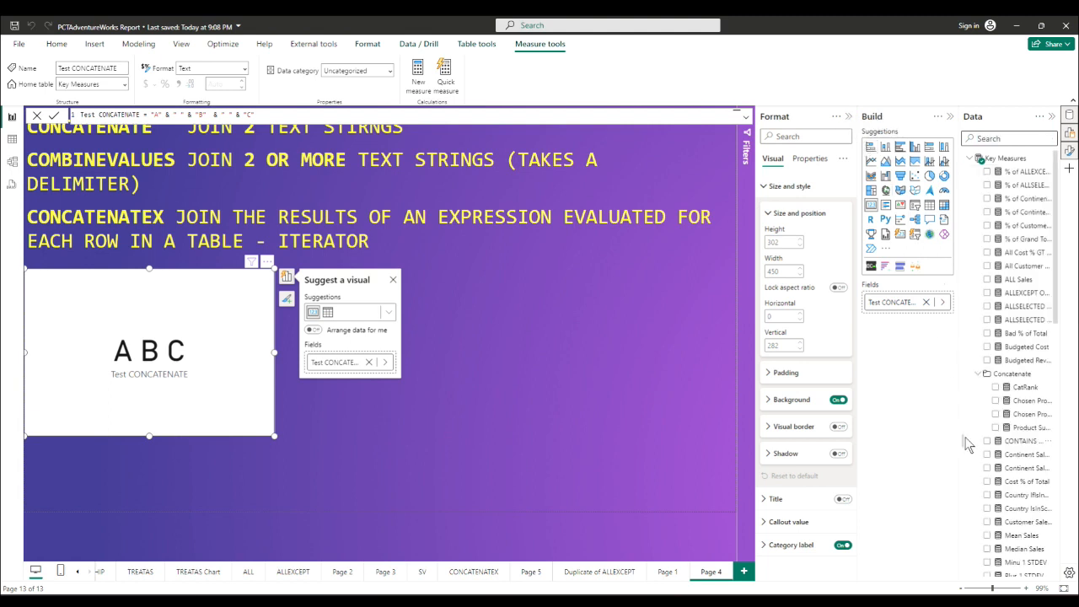
pyautogui.scroll(-3, 1002, 430)
pyautogui.scroll(-5, 1002, 431)
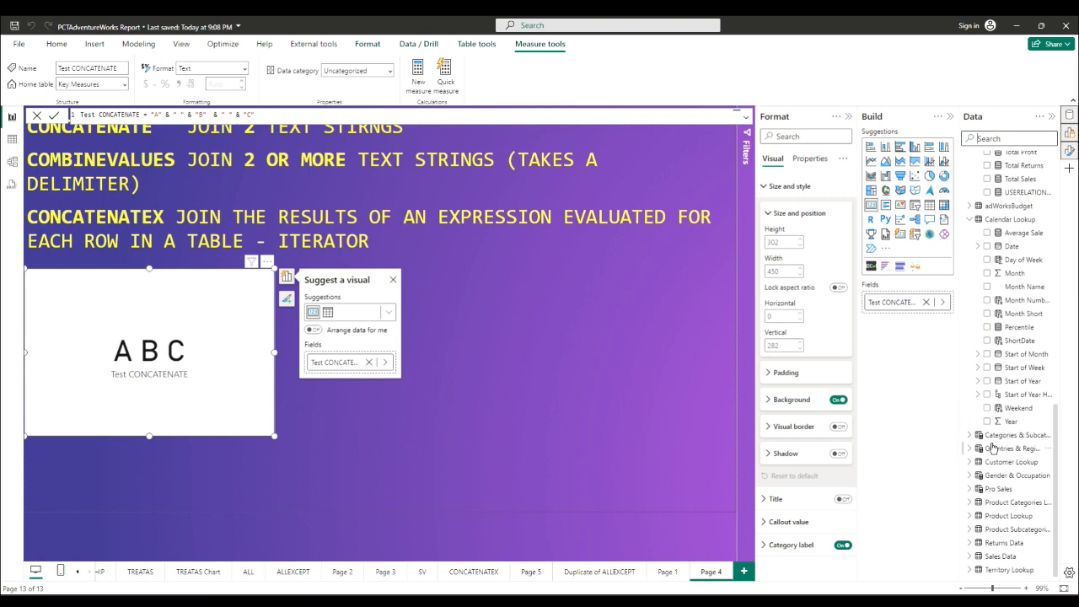
pyautogui.click(970, 463)
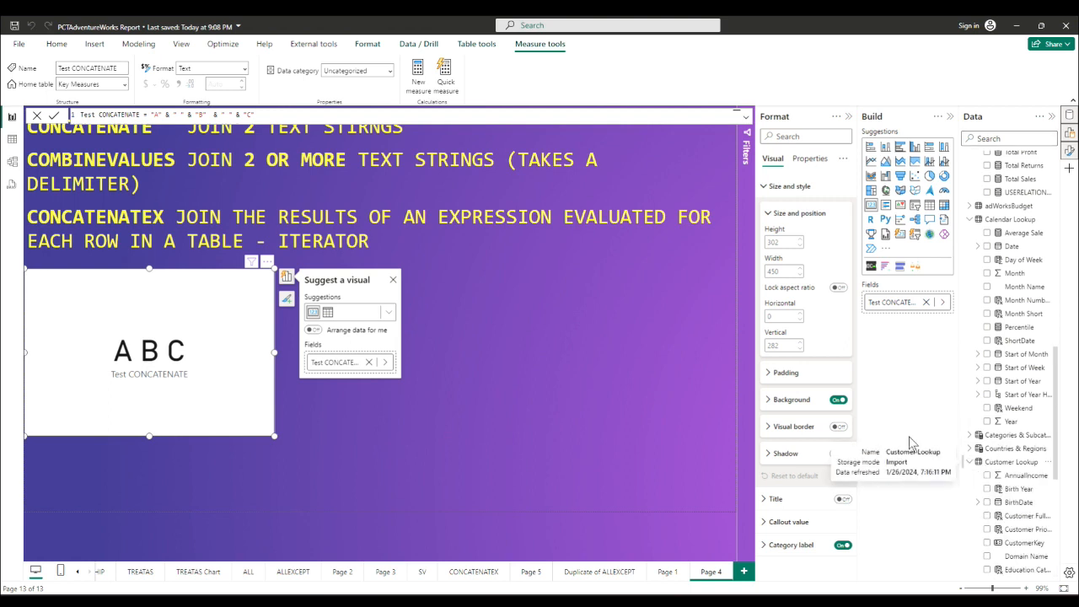
# - Show the Customer Lookup rows in the table view and display the Marital Status # Kids column's formula
pyautogui.click(12, 139)
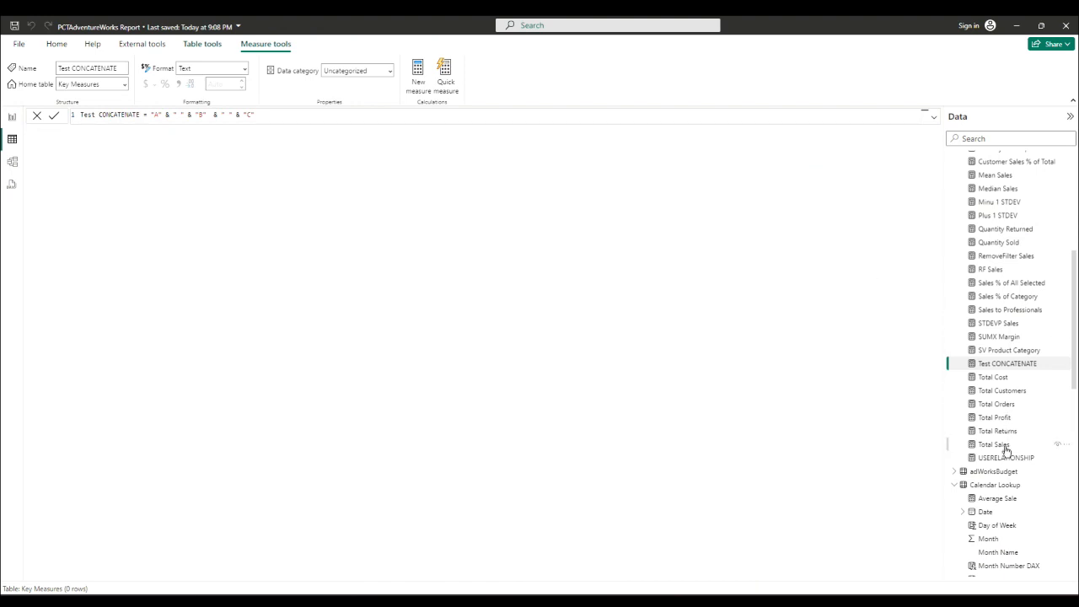
pyautogui.scroll(-5, 999, 480)
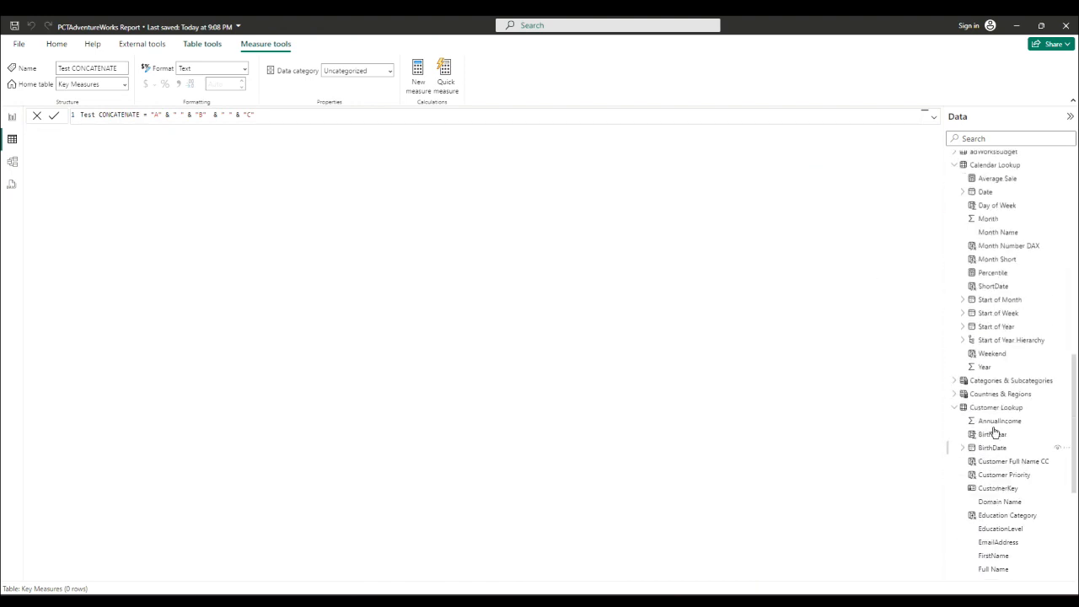
pyautogui.click(992, 408)
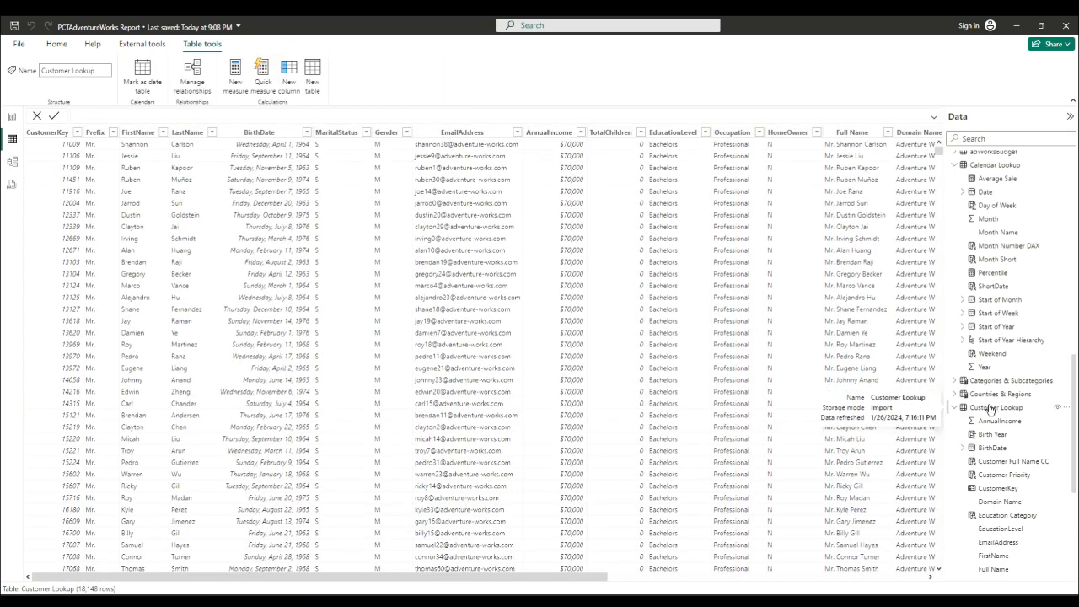
pyautogui.moveTo(553, 580); pyautogui.dragTo(917, 581)
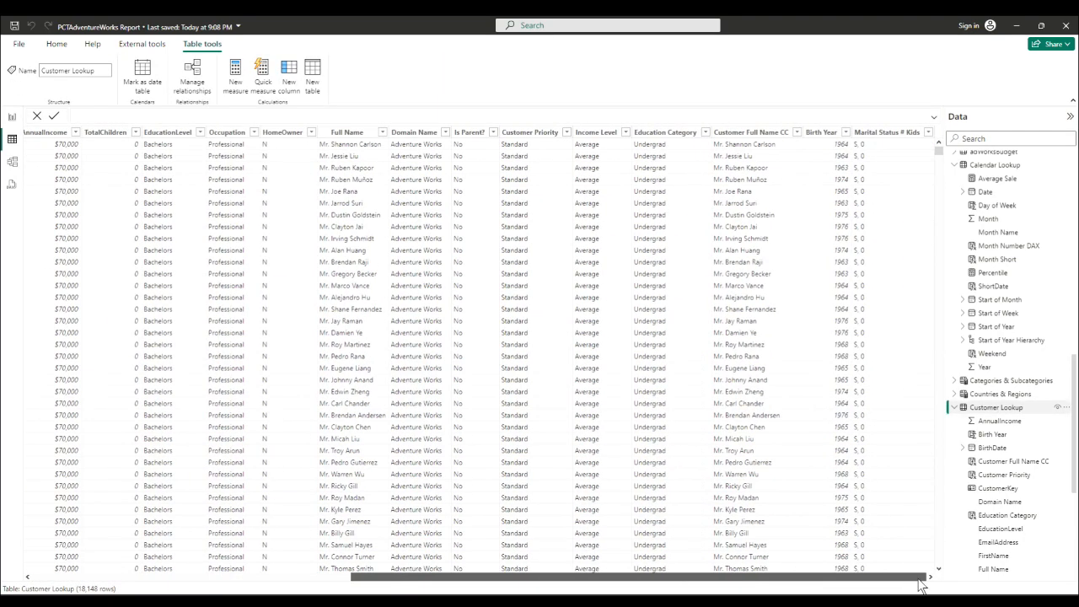
pyautogui.scroll(-4, 1038, 438)
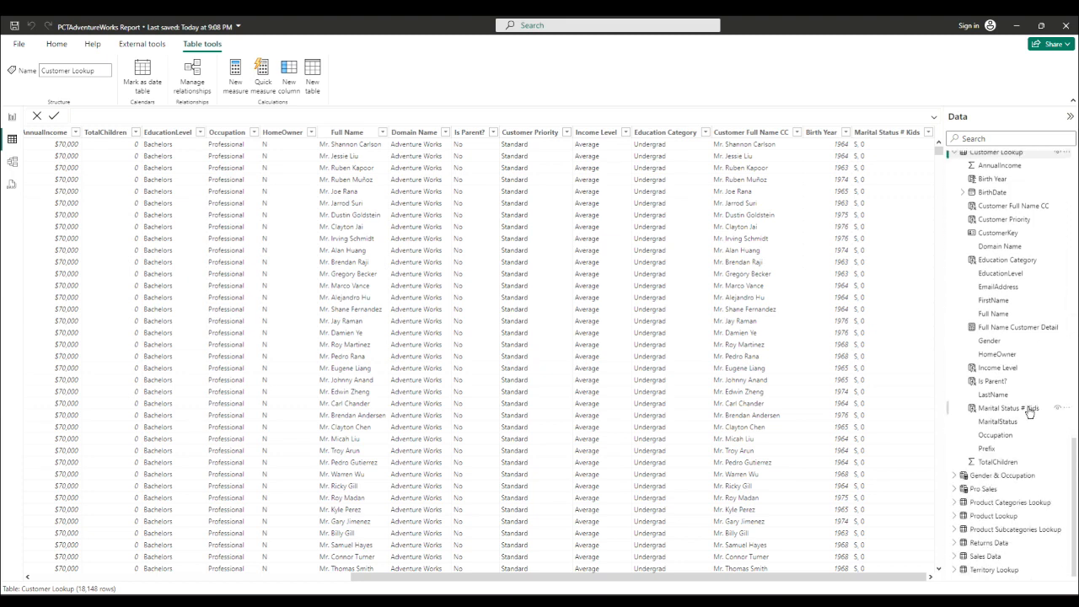
pyautogui.click(1028, 409)
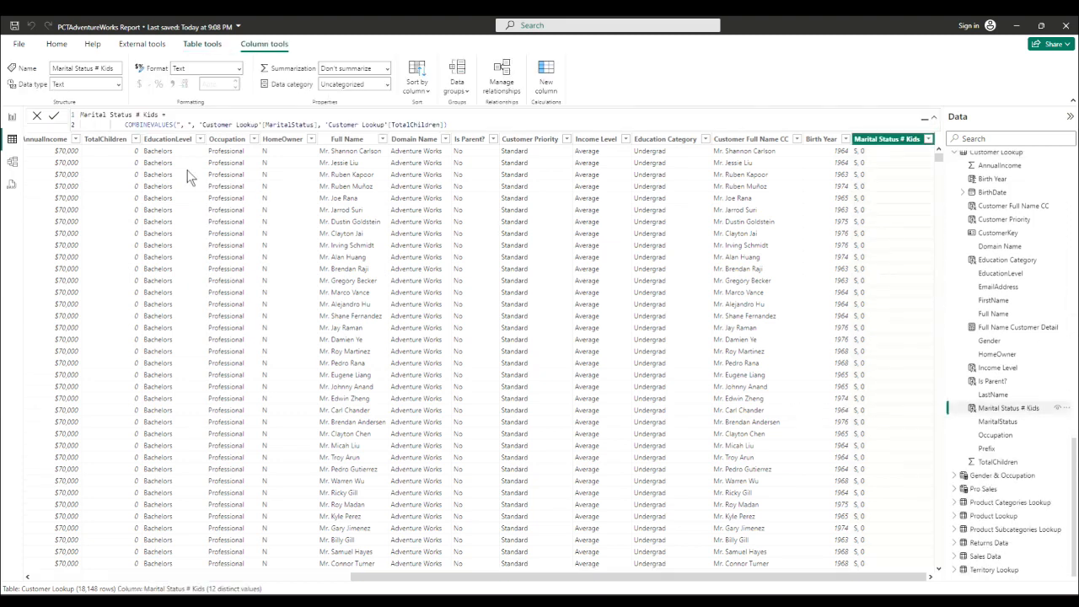
# - Replace the whole COMBINEVALUES expression with 'Customer Lookup'[MaritalStatus] followed by the & operator
pyautogui.moveTo(125, 124); pyautogui.dragTo(460, 124)
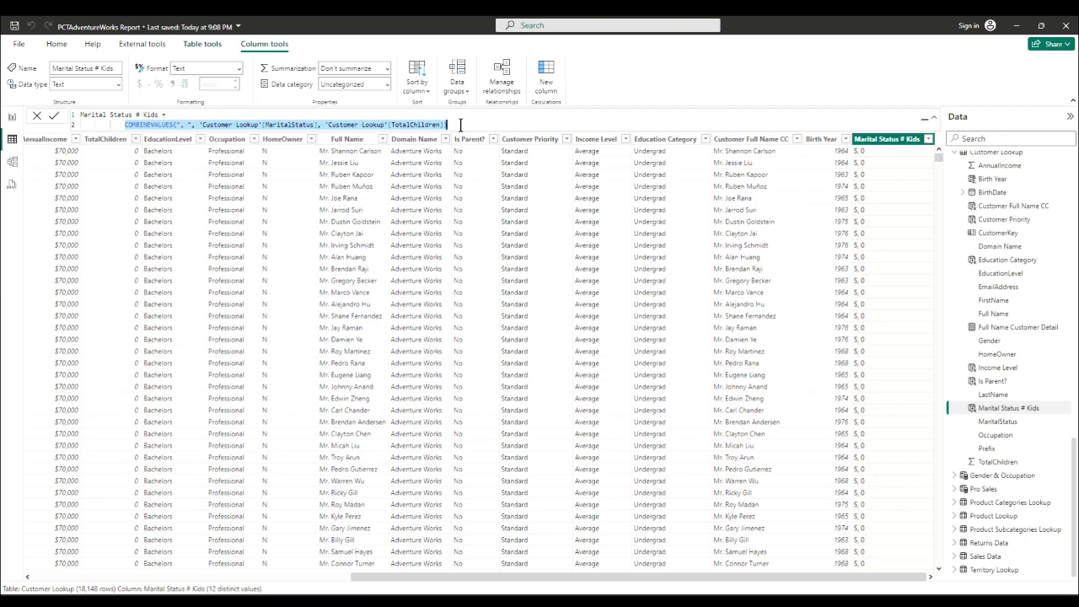
pyautogui.write('mar')
pyautogui.write('a')
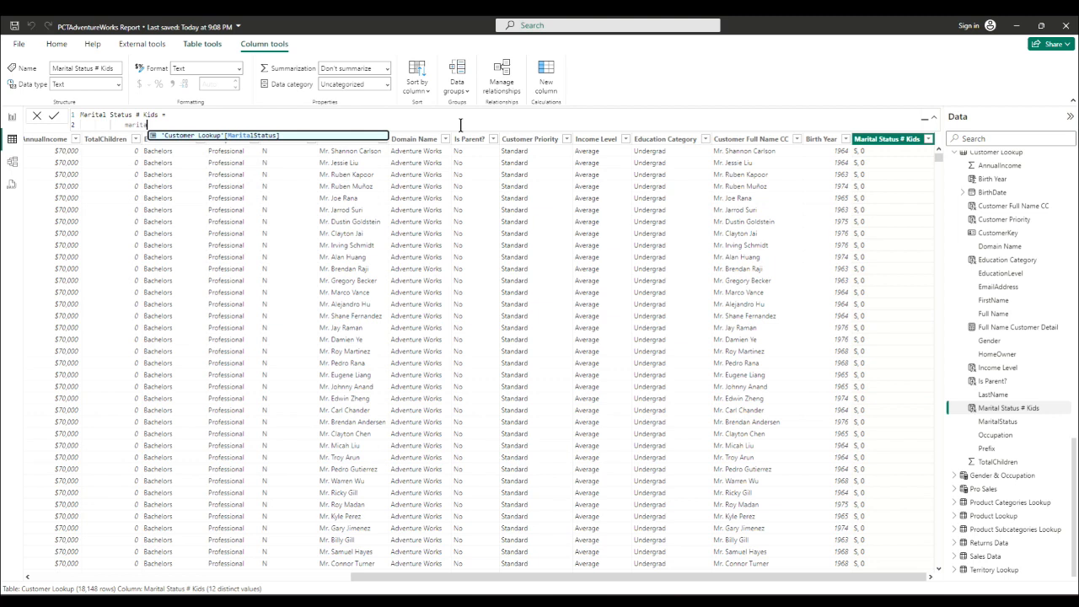
pyautogui.press('Tab')
pyautogui.write('& ')
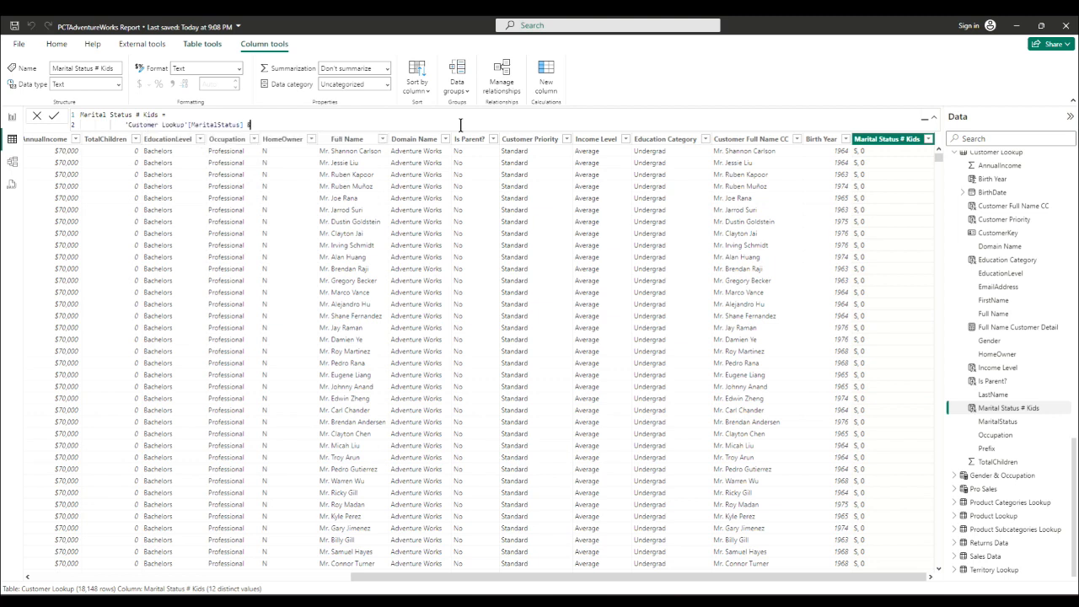
# - Add 'Customer Lookup'[TotalChildren] after the & operator and commit the formula
pyautogui.write('tota')
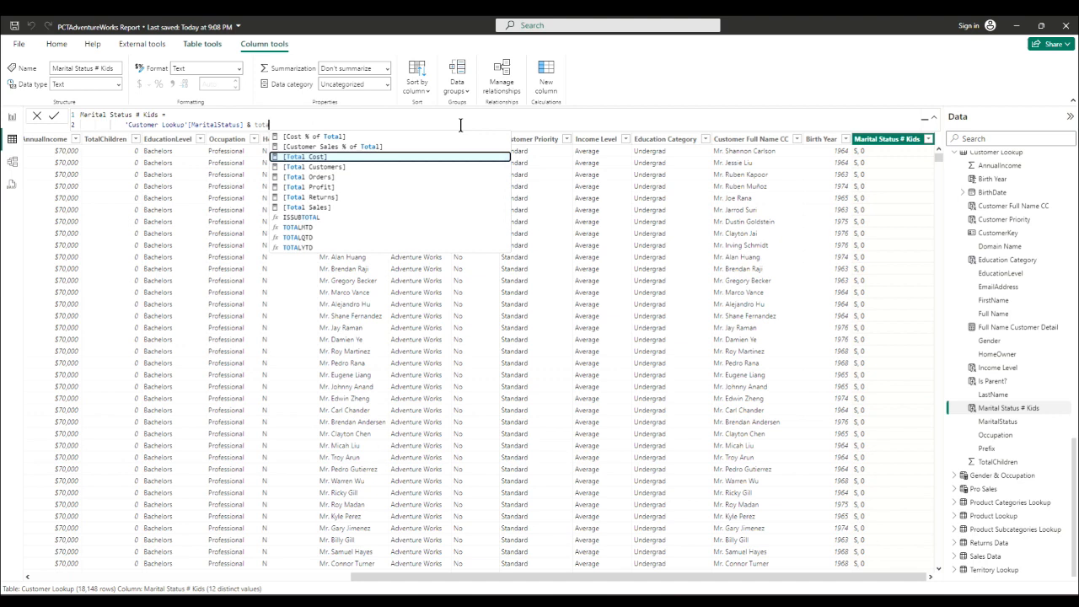
pyautogui.press('BackSpace')
pyautogui.press('BackSpace')
pyautogui.press('BackSpace')
pyautogui.press('BackSpace')
pyautogui.write('Child')
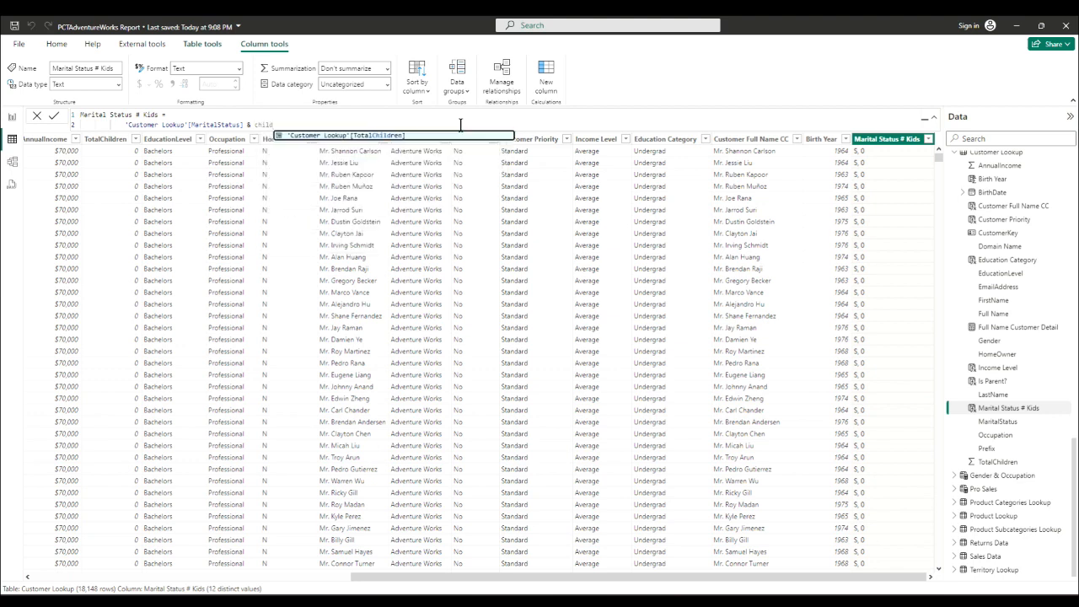
pyautogui.press('Tab')
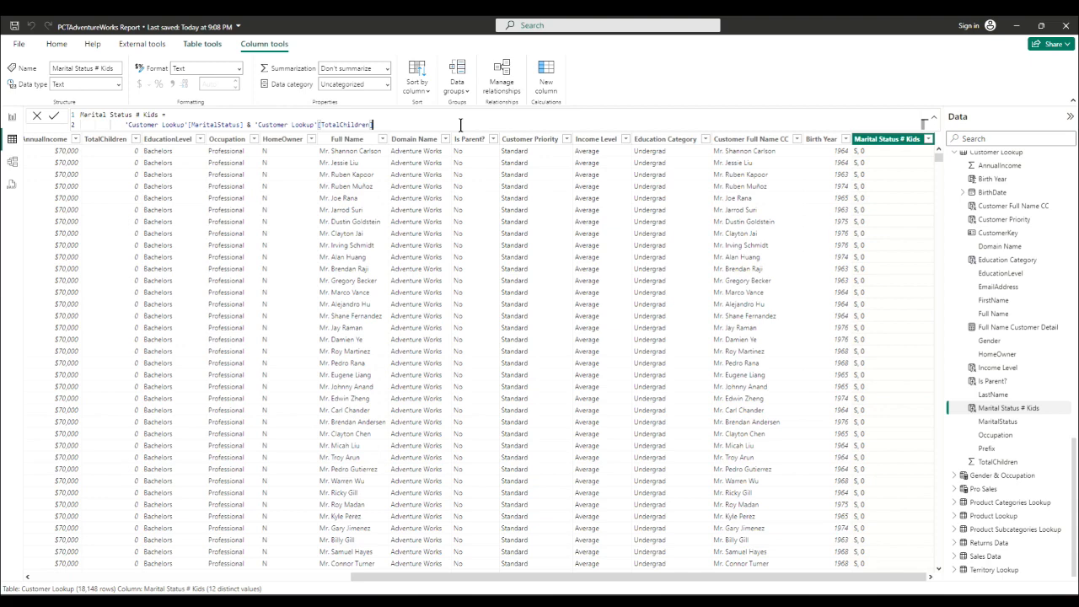
pyautogui.click(56, 118)
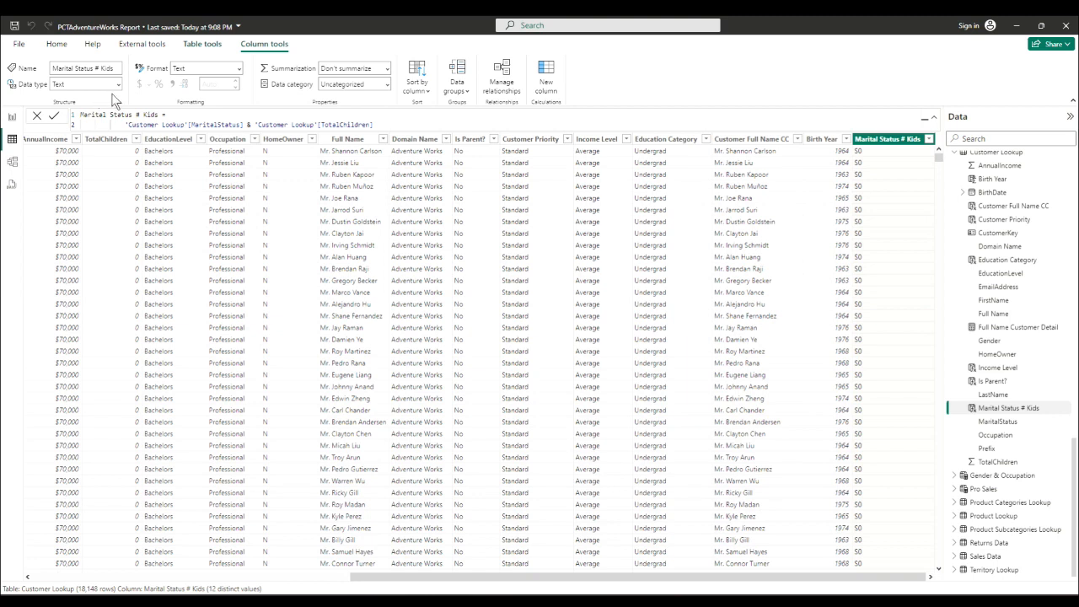
# - Insert a quoted space (" ") and an & between MaritalStatus and TotalChildren and commit the formula
pyautogui.click(253, 125)
pyautogui.write('" ')
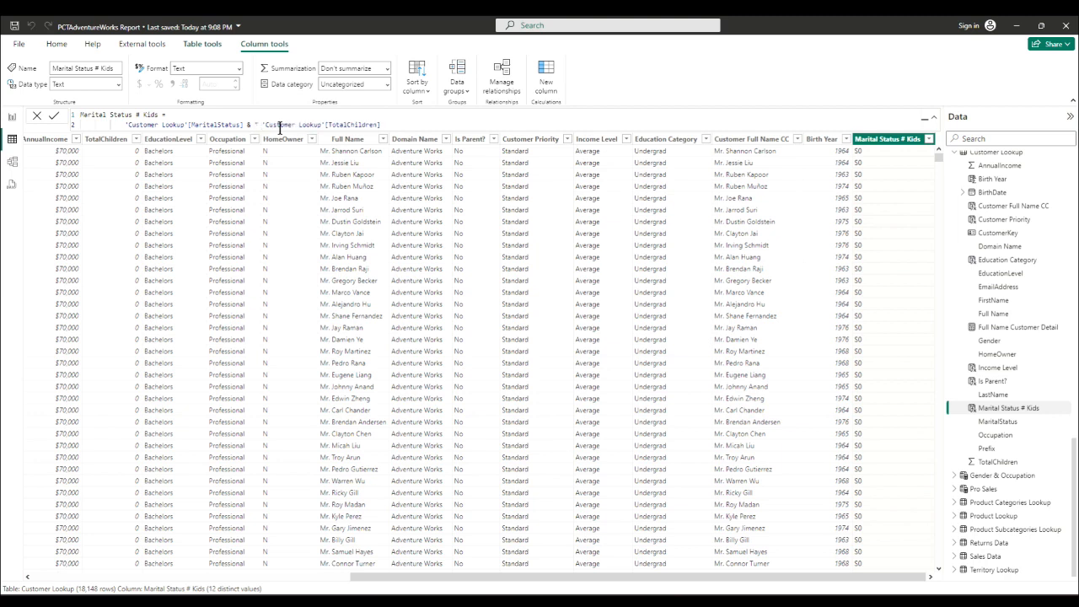
pyautogui.write('" &')
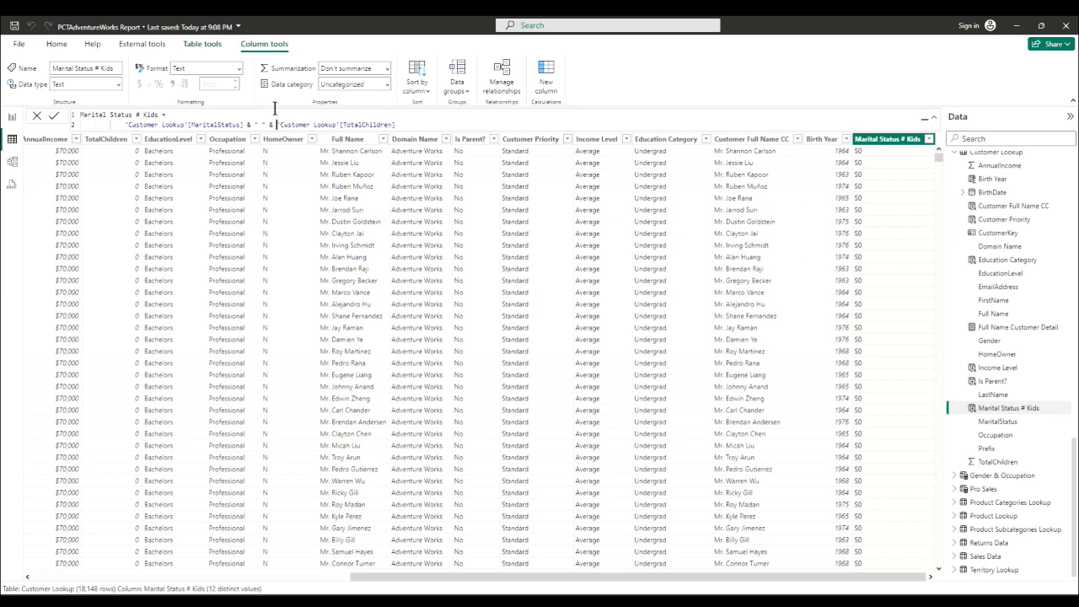
pyautogui.click(54, 118)
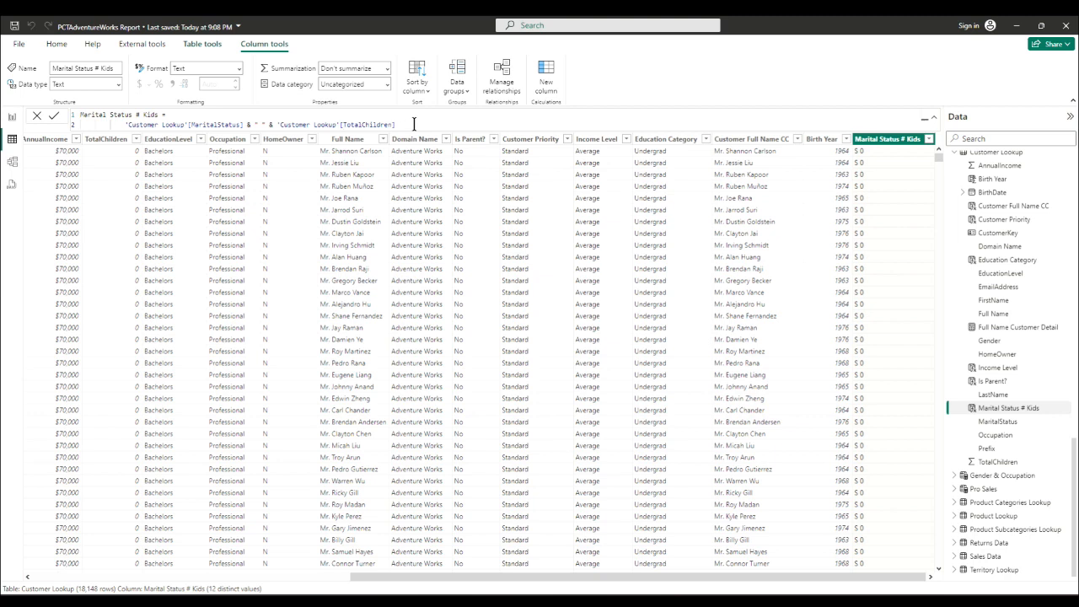
# - Append & 'Customer Lookup'[Education Category] to the Marital Status # Kids formula and commit it
pyautogui.write('& ed')
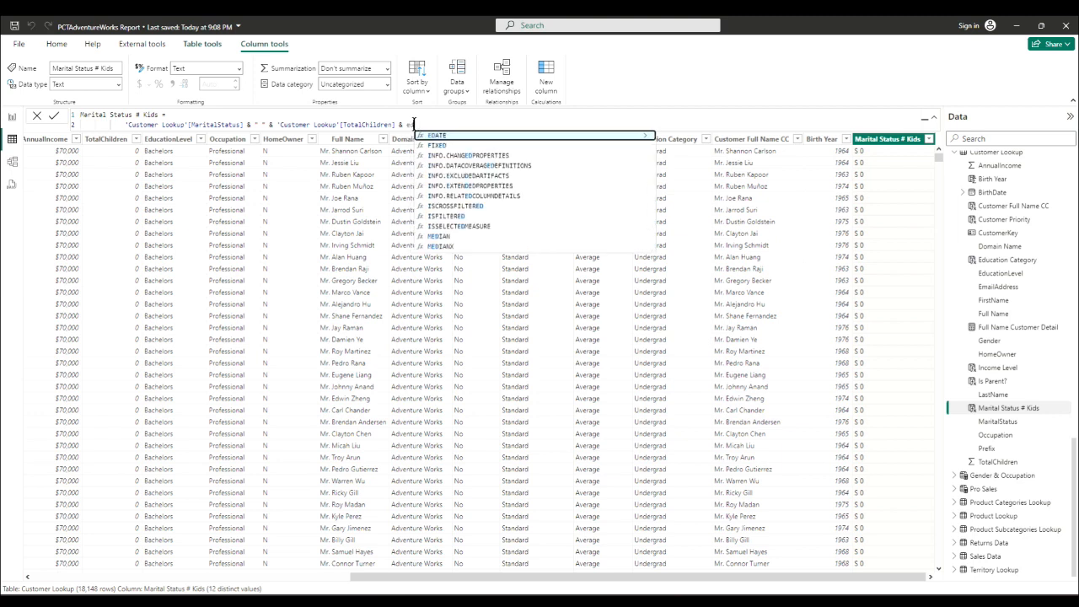
pyautogui.write('u')
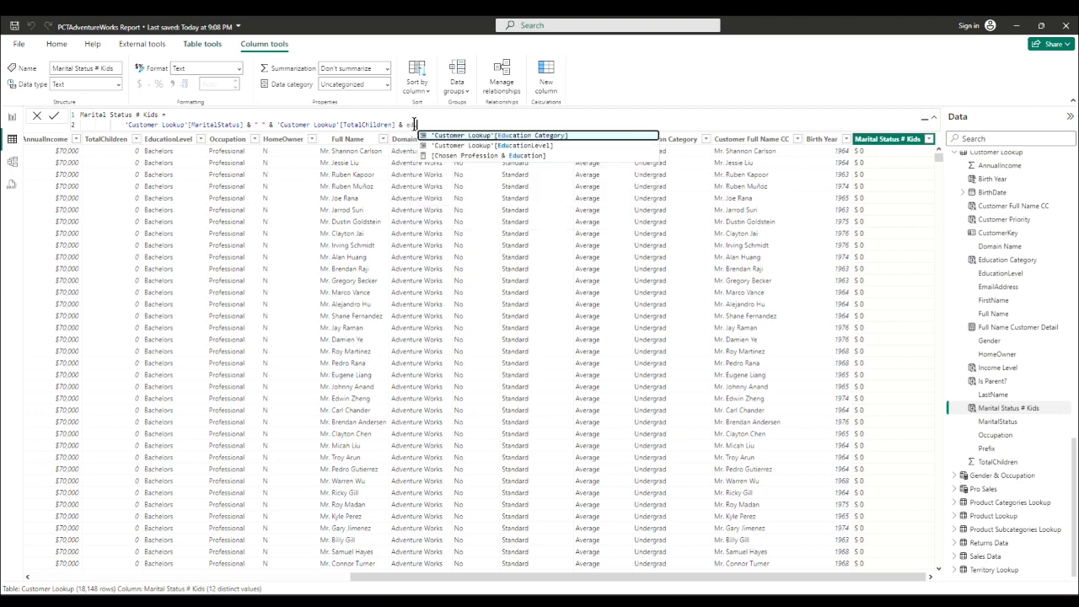
pyautogui.press('Tab')
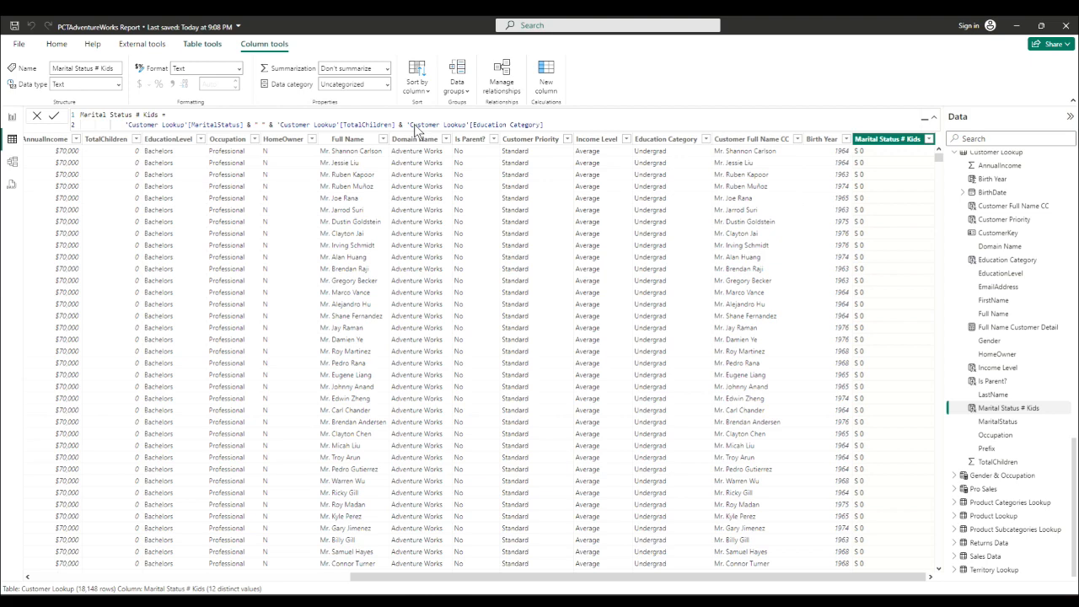
pyautogui.press('Return')
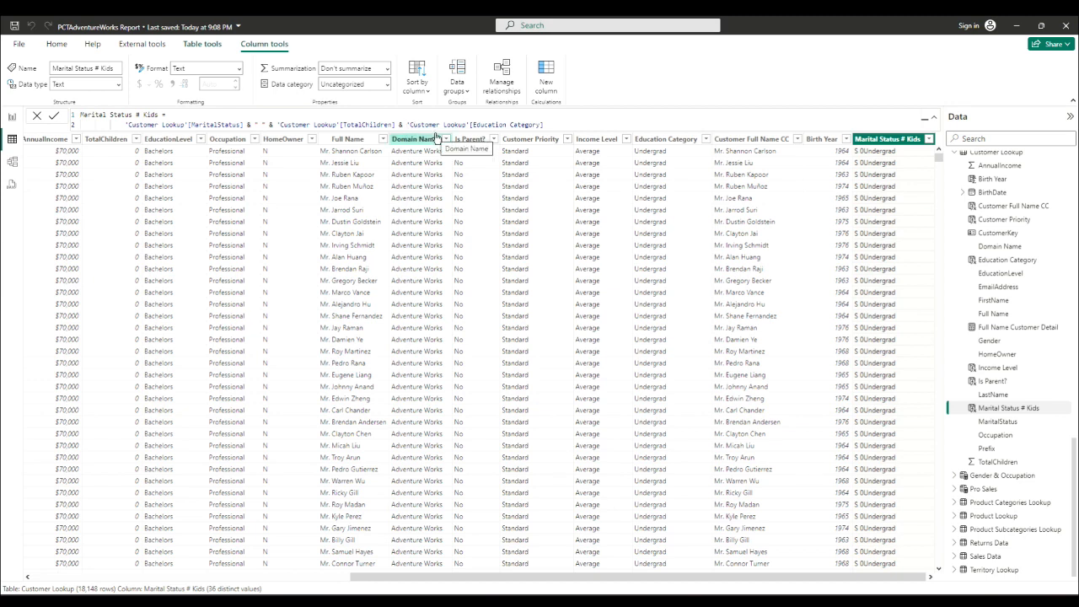
# - Insert a quoted space (" ") and an & before Education Category, commit the formula and look through the column's rows
pyautogui.write('" " ')
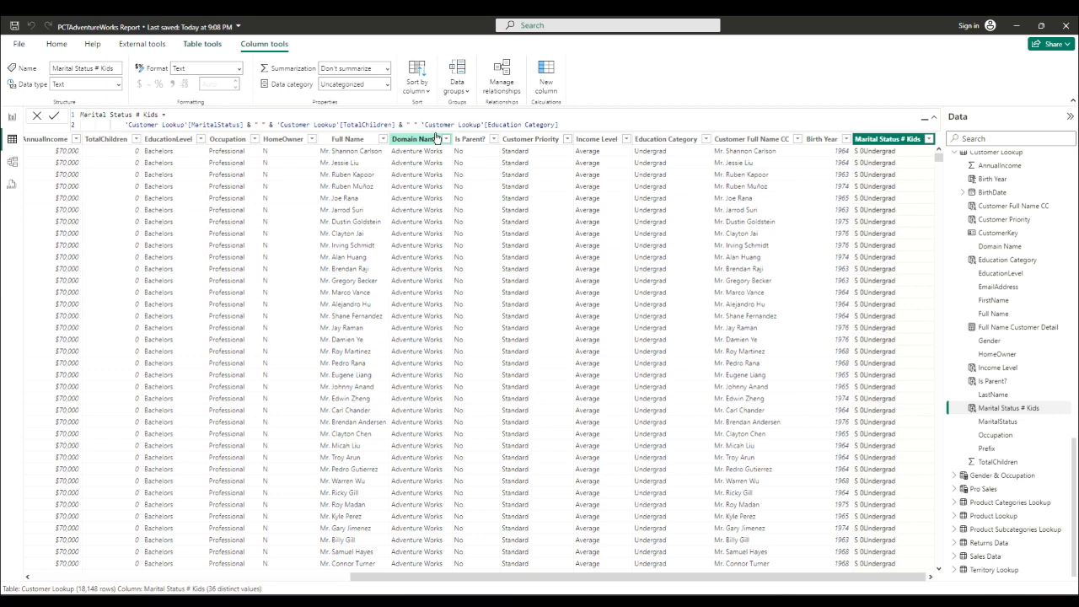
pyautogui.write('&')
pyautogui.click(52, 120)
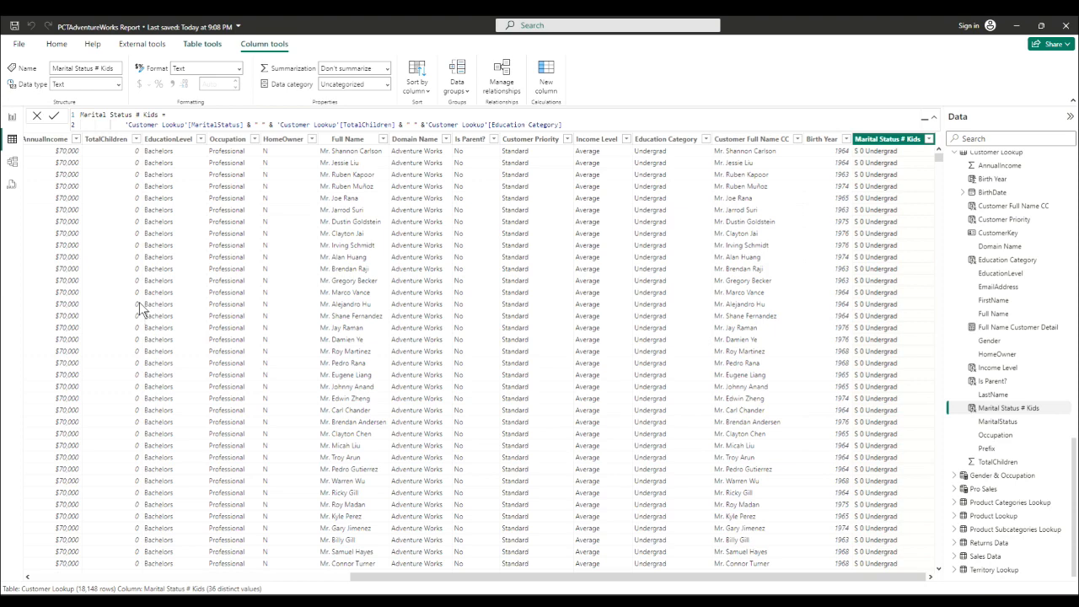
pyautogui.scroll(-5, 272, 296)
pyautogui.scroll(5, 271, 296)
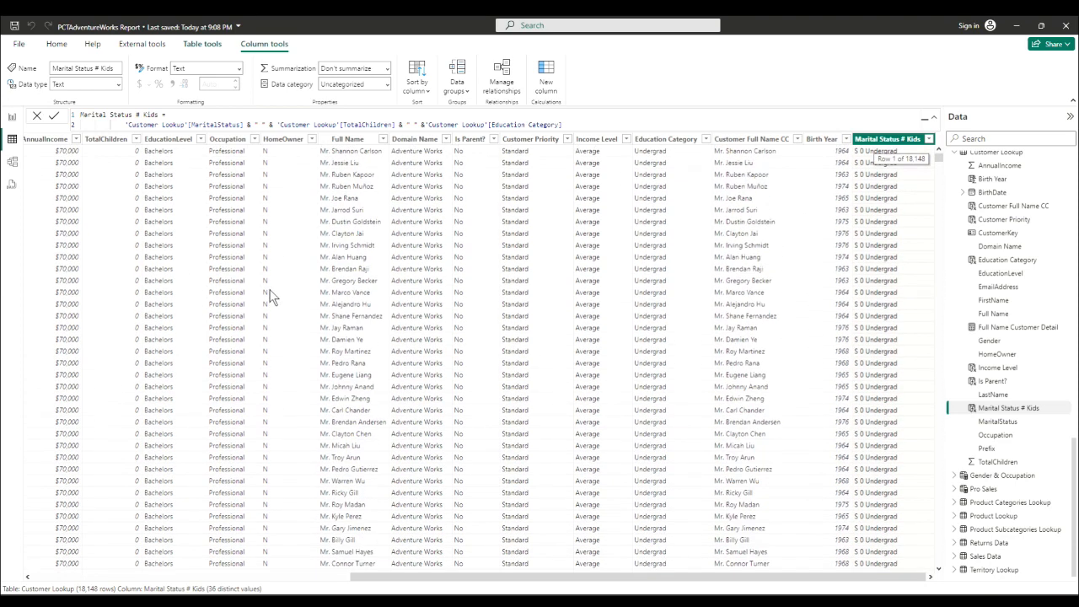